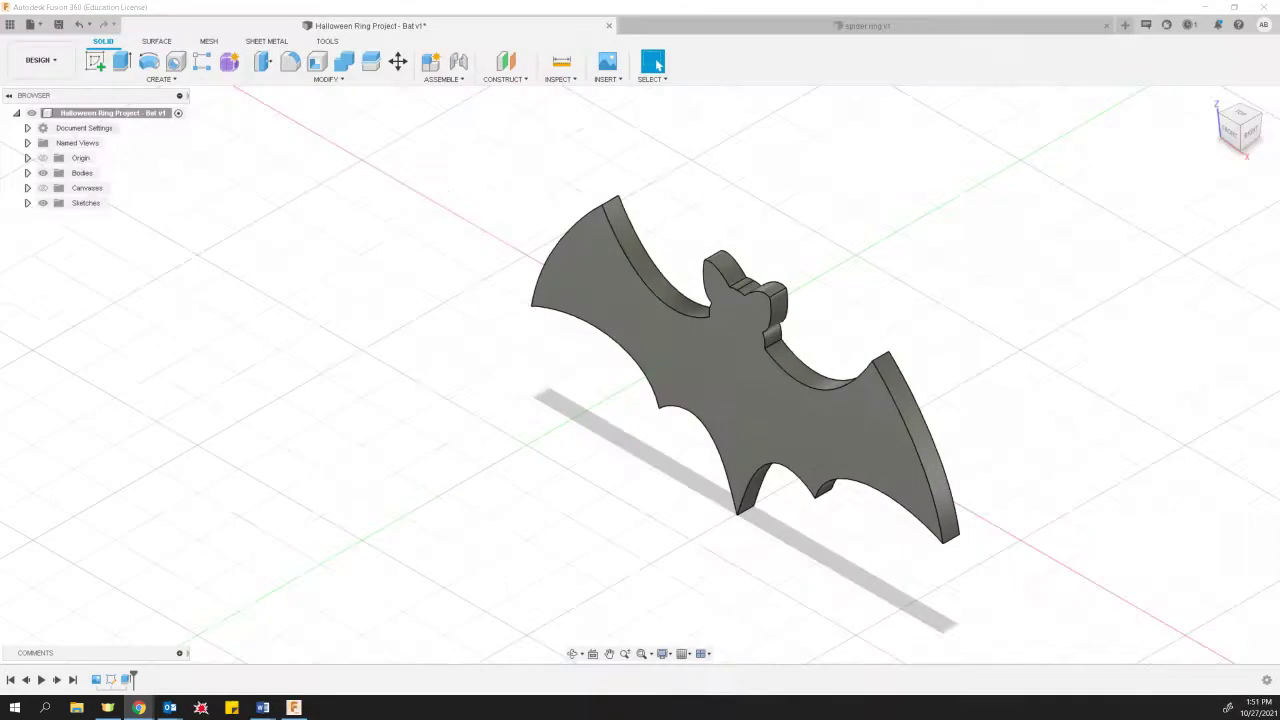
Examine the origin planes with the bat body hidden, comparing the view with the origin on and off.
click(294, 429)
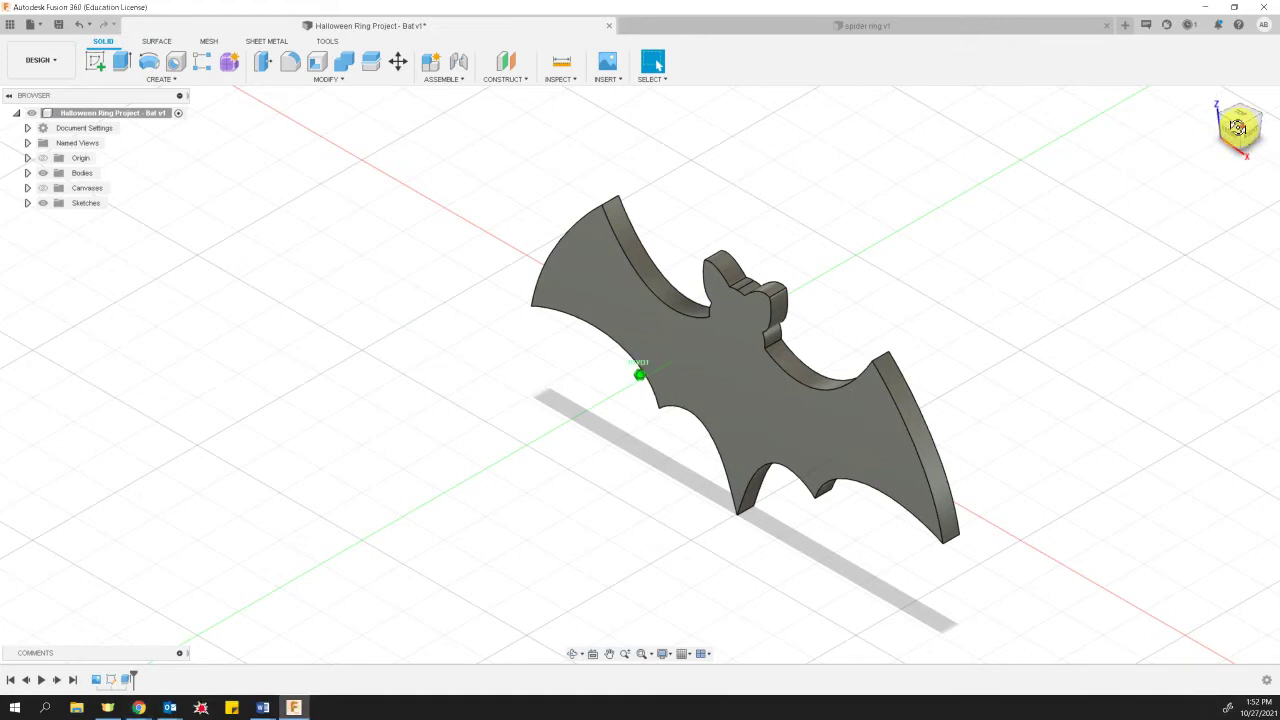
drag(1237, 125, 1230, 138)
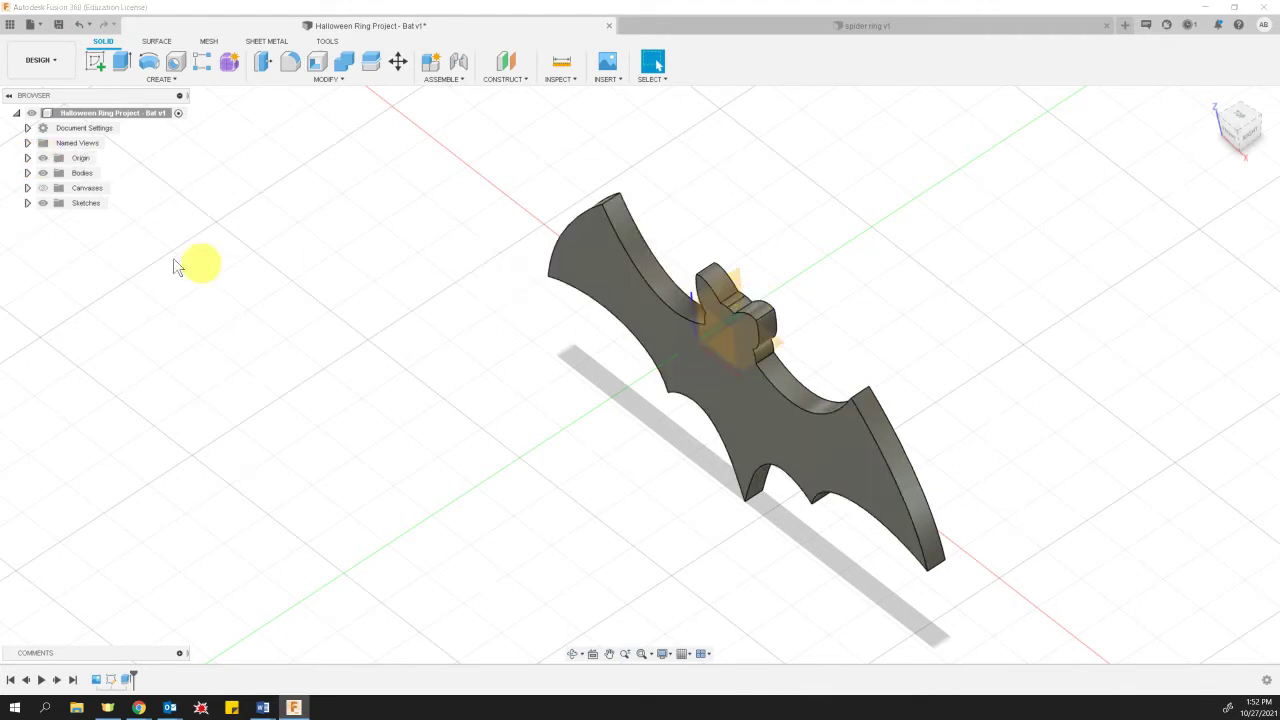
click(44, 174)
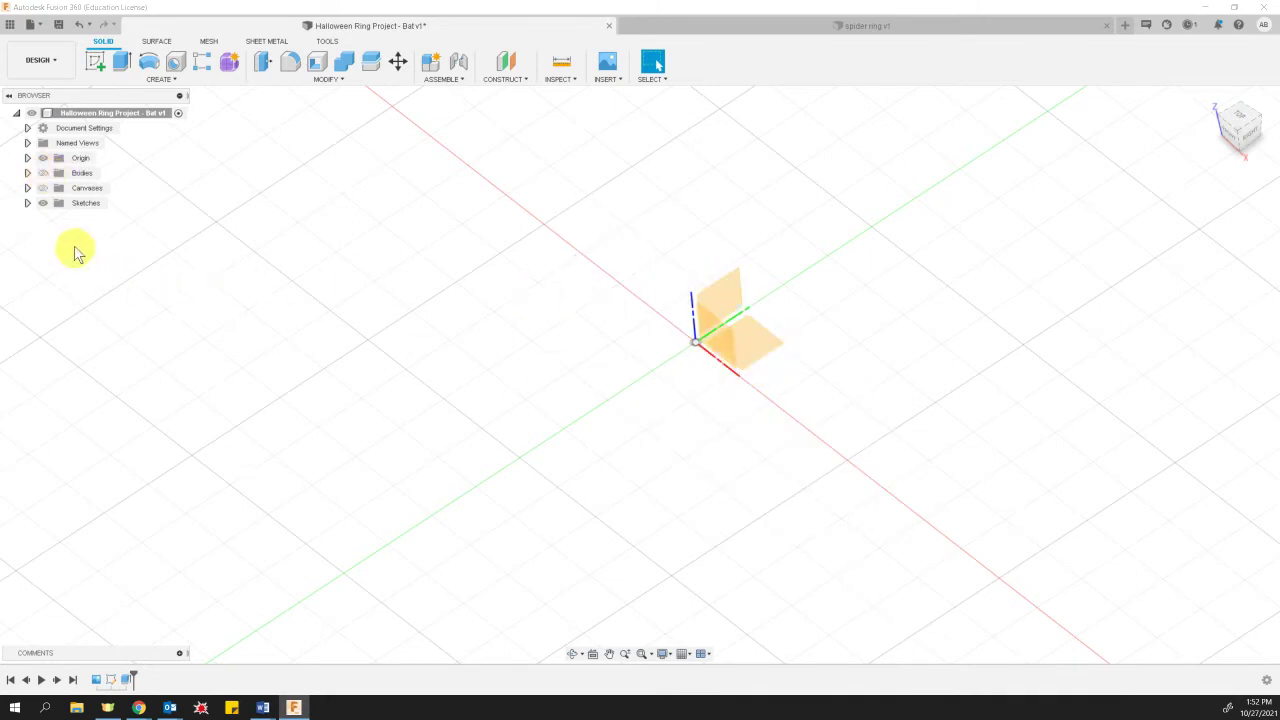
click(48, 162)
click(45, 160)
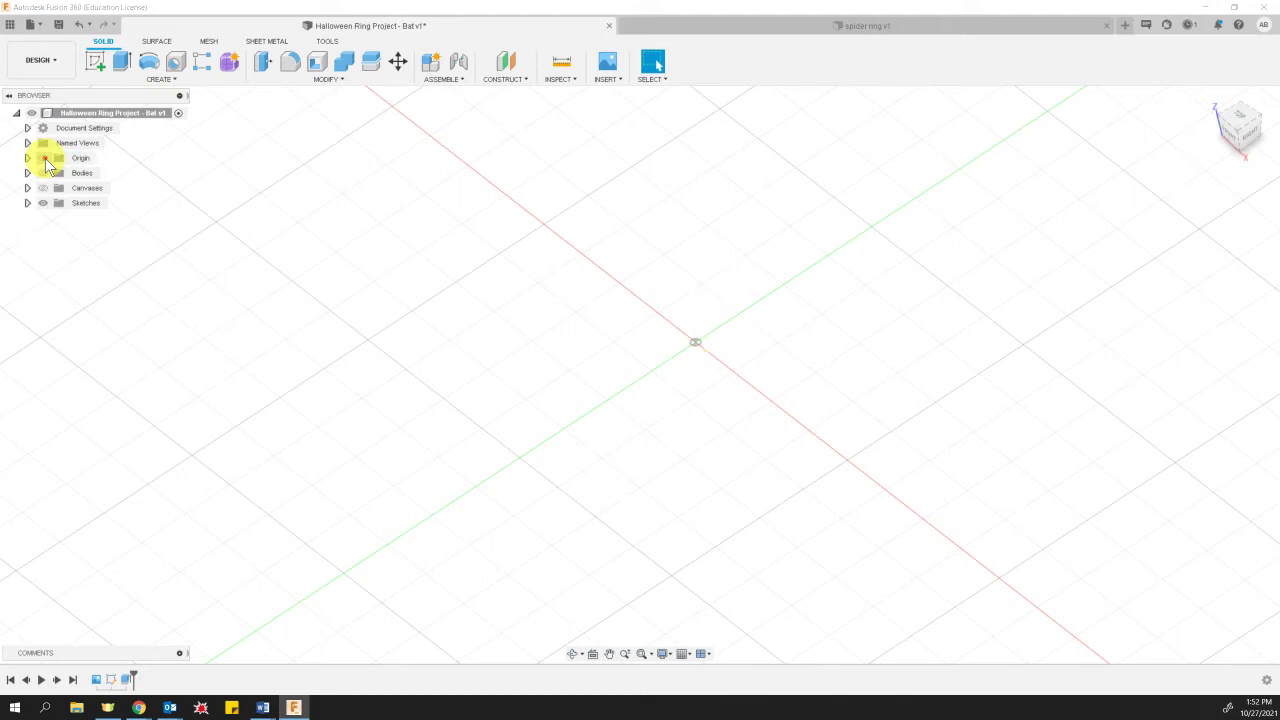
click(44, 160)
click(44, 160)
click(46, 175)
click(43, 174)
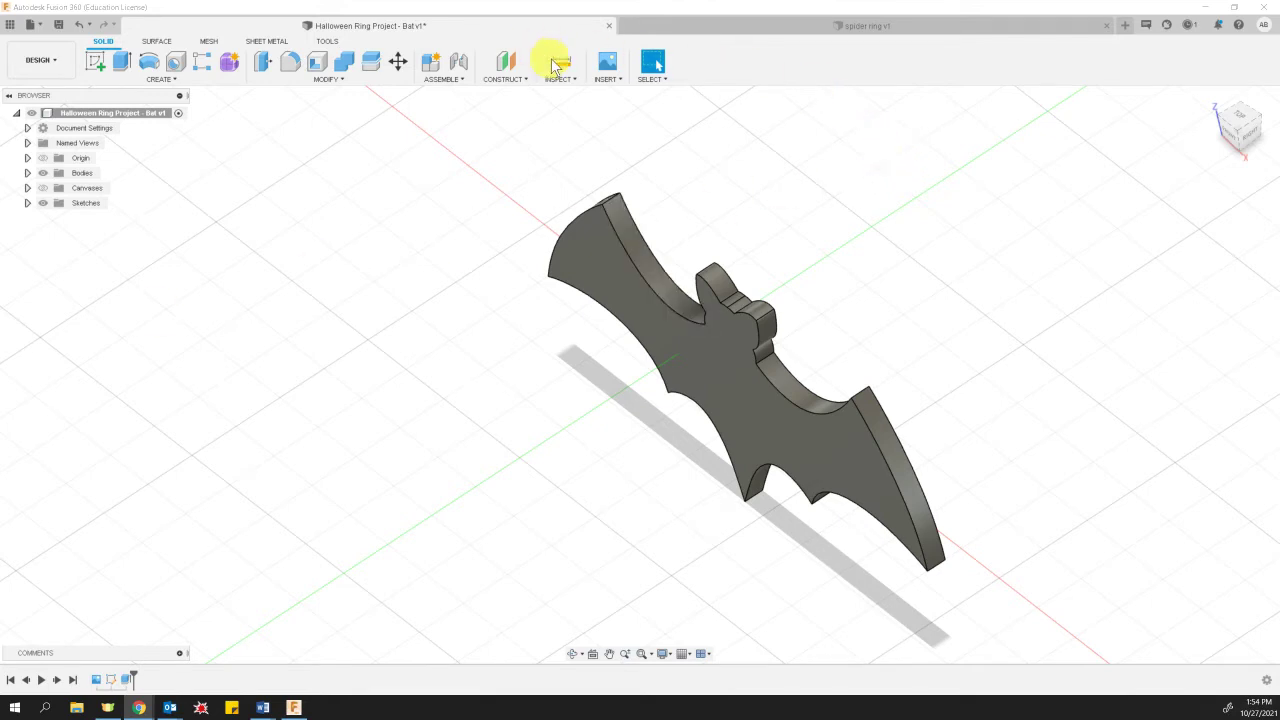
Create a construction plane offset about -0.44 in from the XZ plane, hiding the bat body while selecting and showing it again.
click(517, 84)
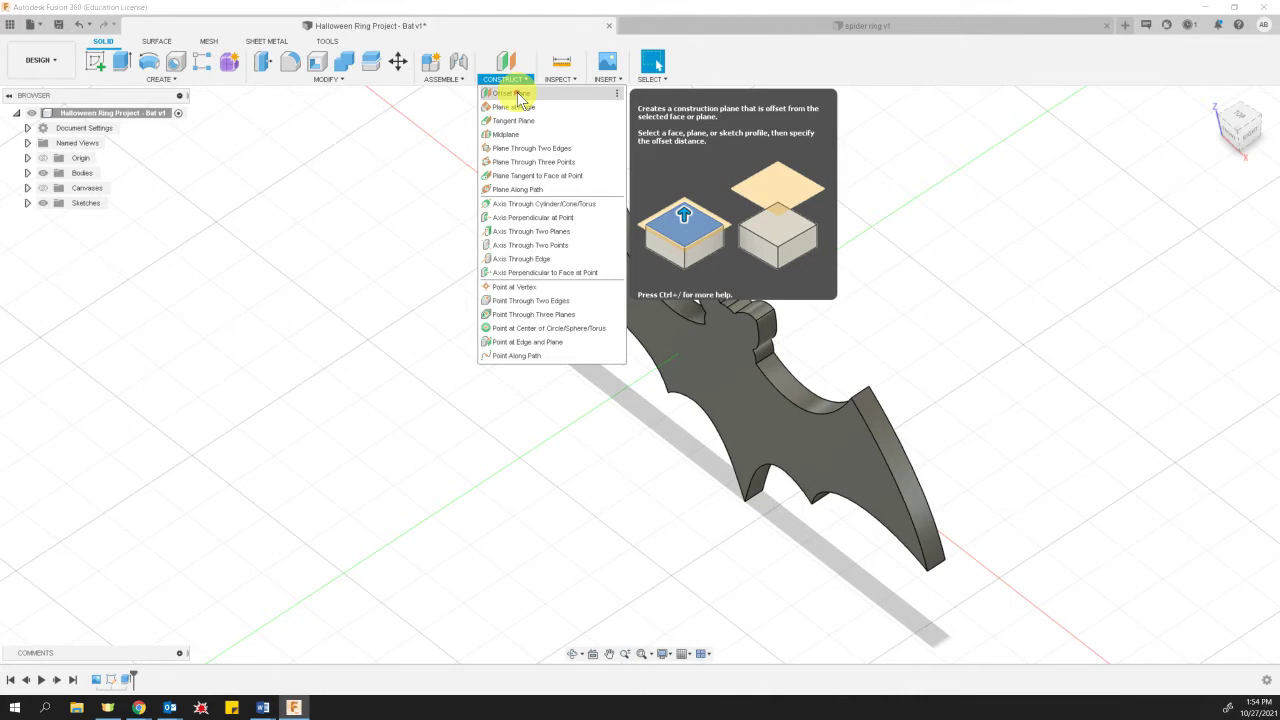
click(515, 93)
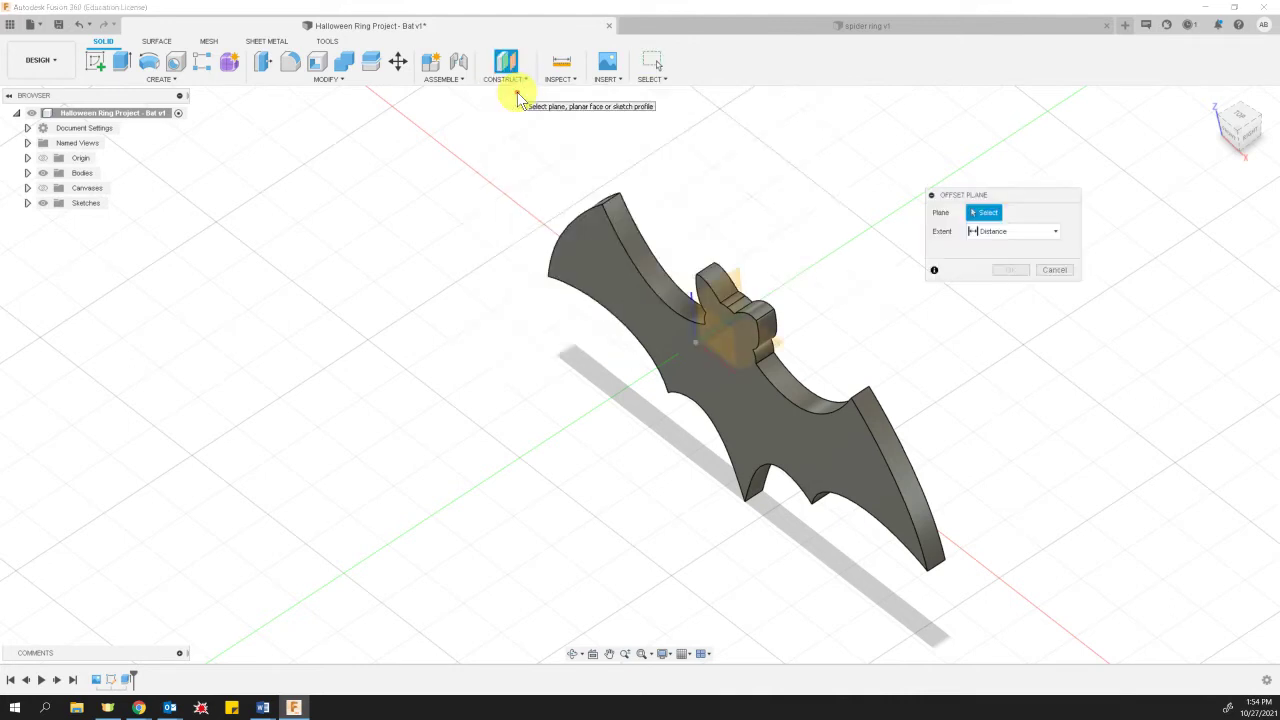
click(43, 173)
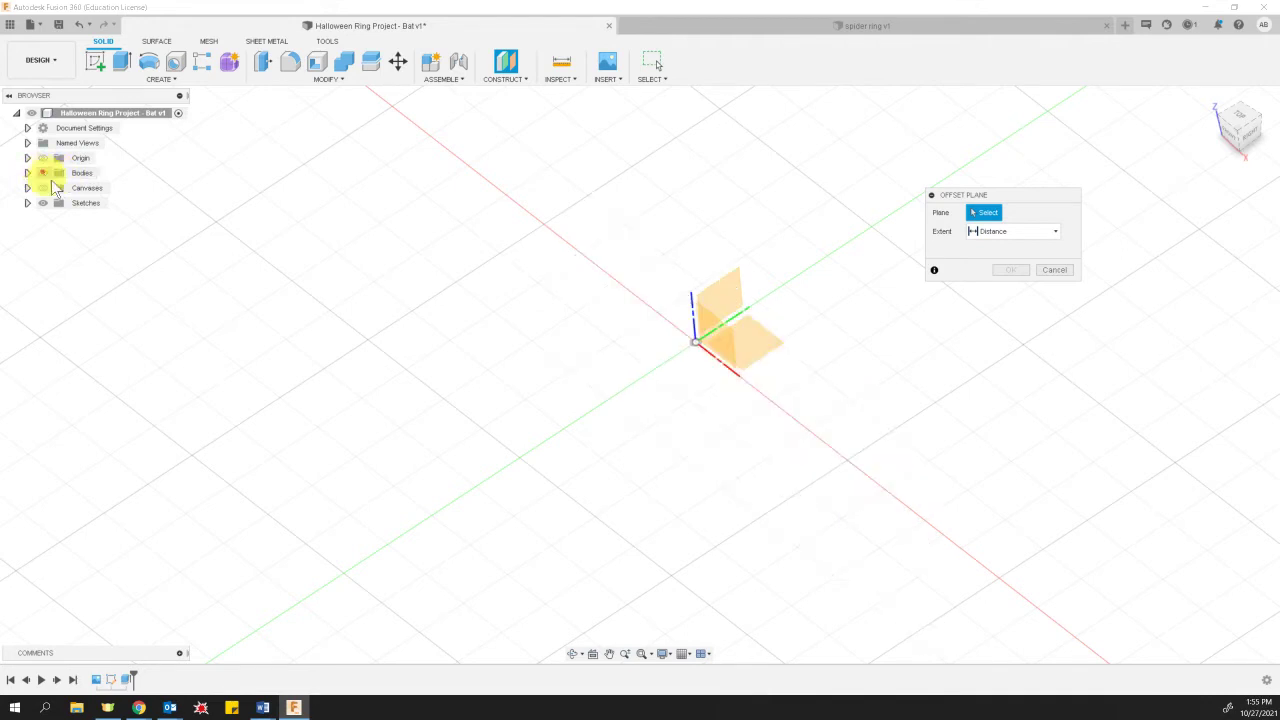
click(716, 329)
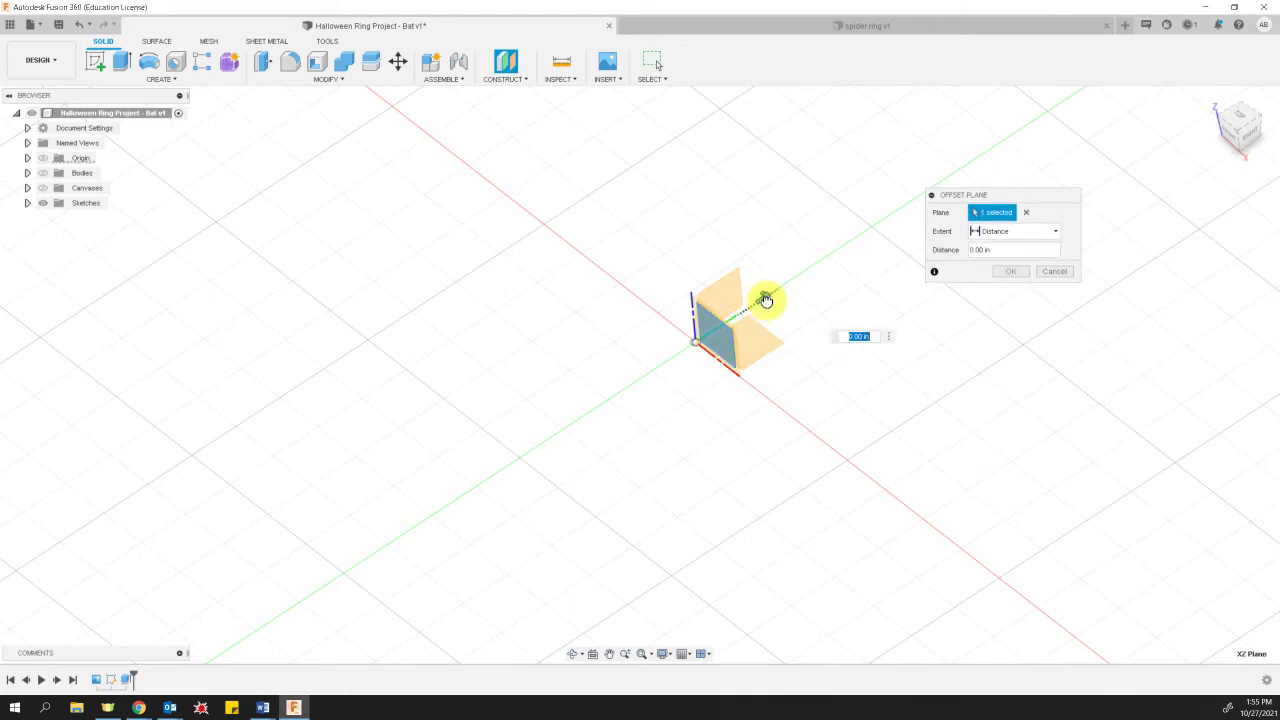
drag(763, 294, 688, 344)
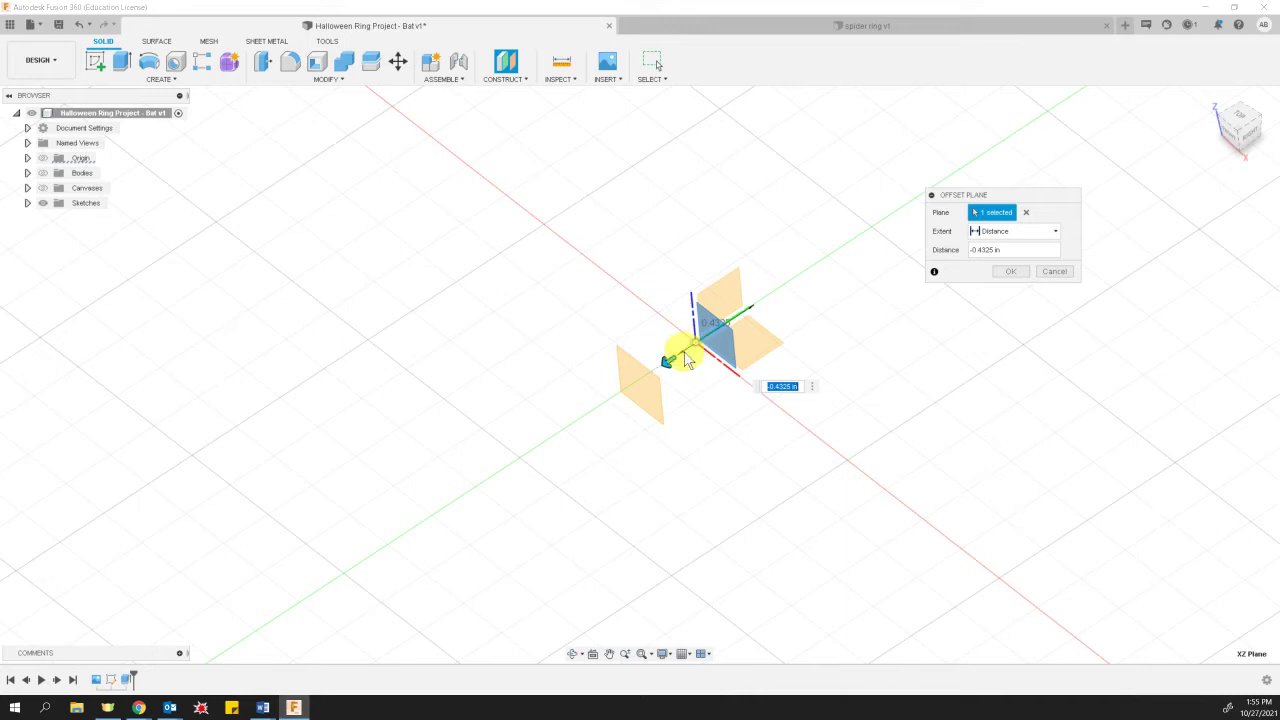
mouse_move(666, 360)
mouse_down()
mouse_move(677, 358)
mouse_move(666, 360)
mouse_up()
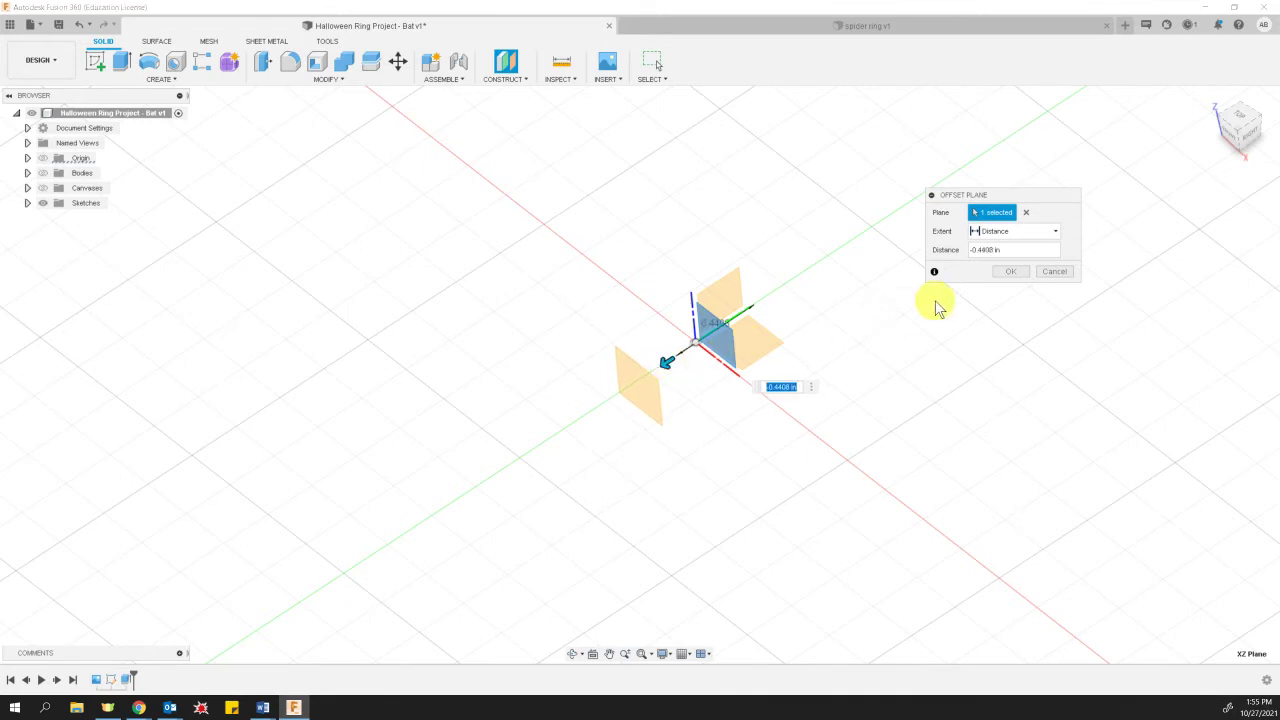
click(1014, 272)
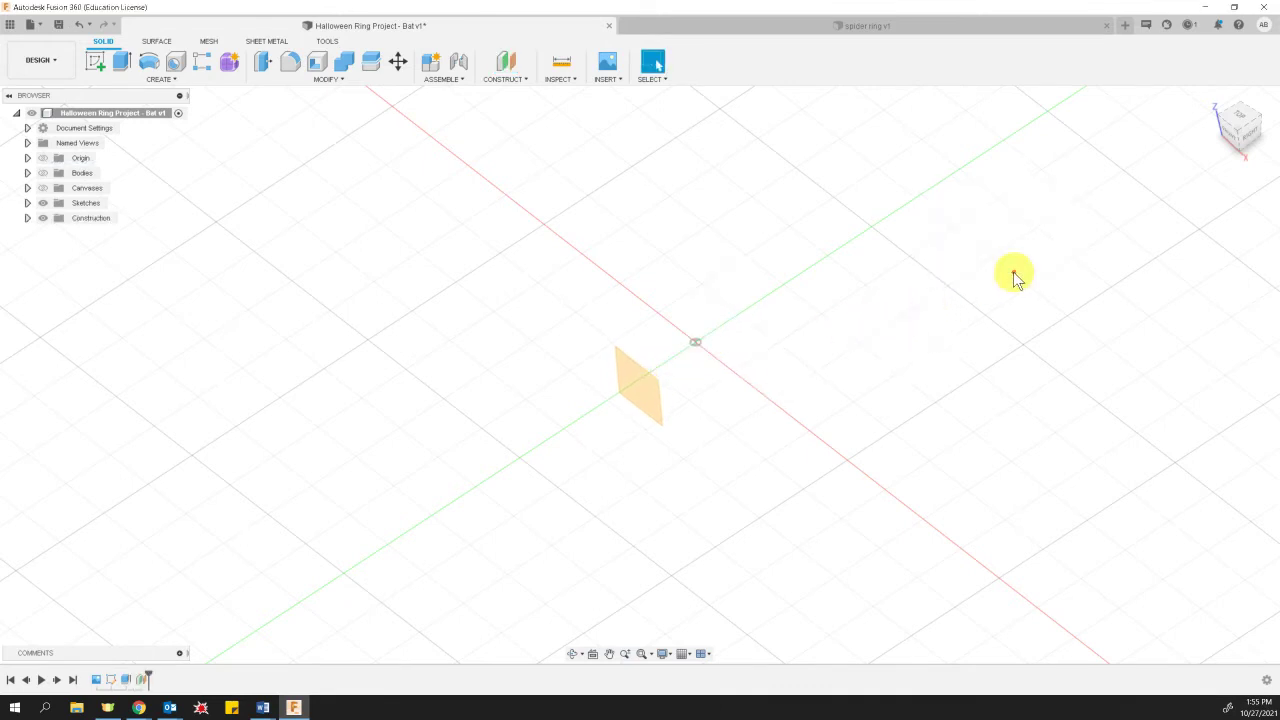
click(43, 173)
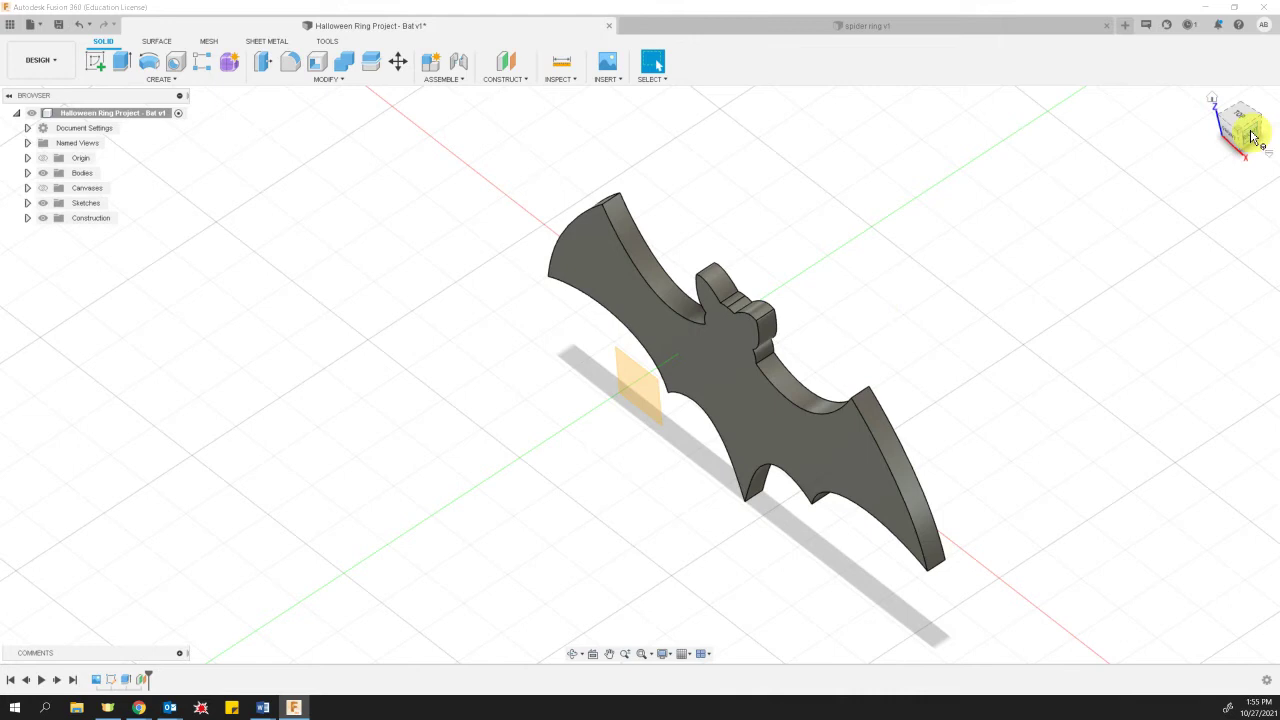
Start a sketch on the offset plane and draw a vertical line about 1.19 in long from the bat's tail tip to its head top.
drag(1238, 135, 1224, 152)
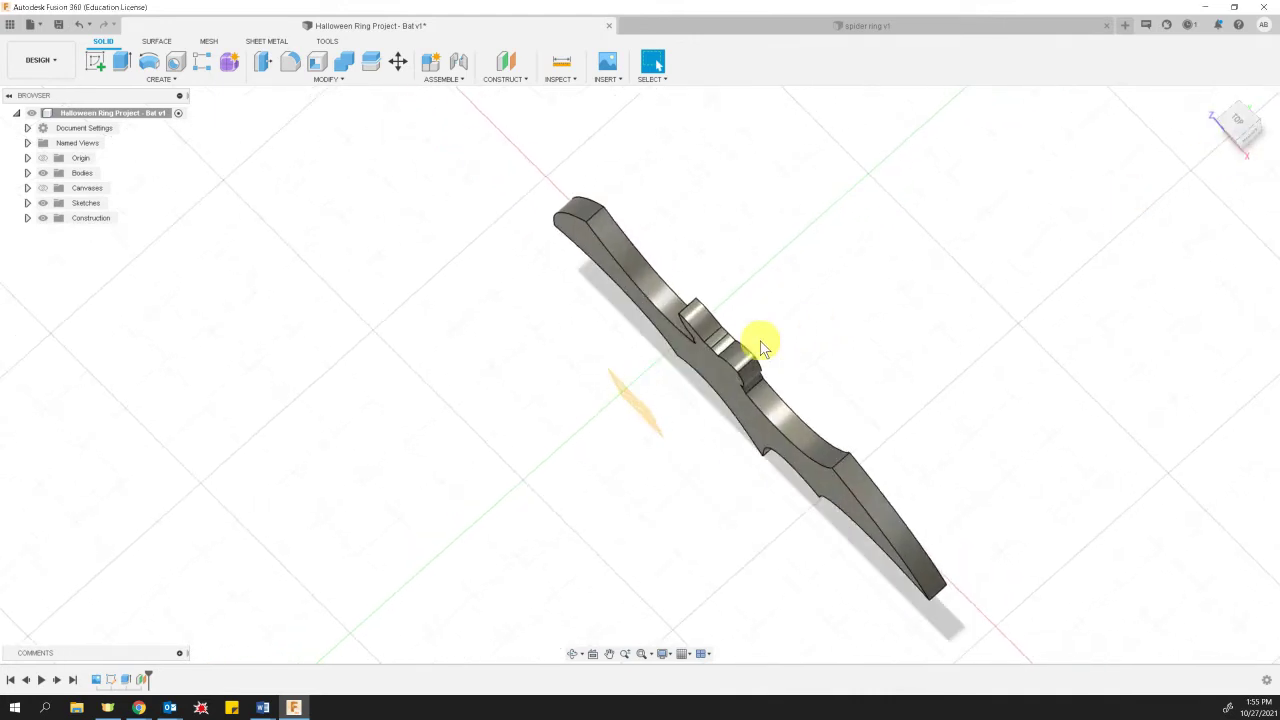
click(1238, 130)
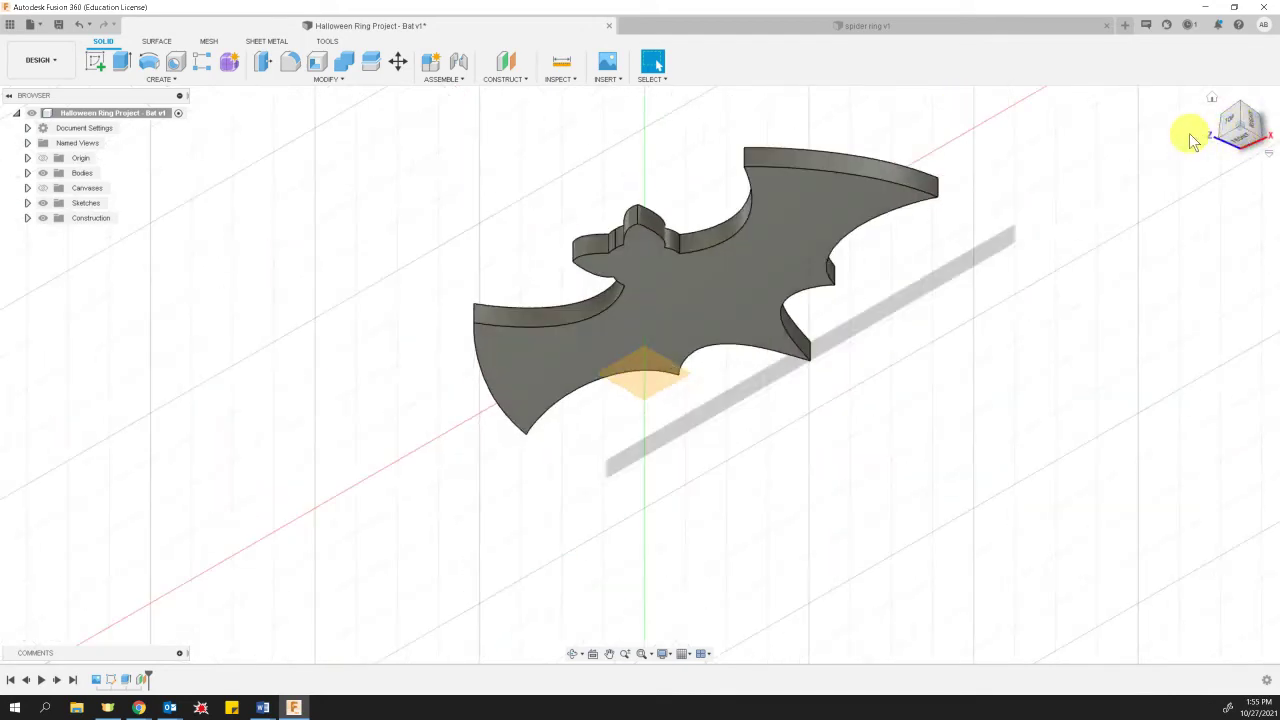
click(99, 64)
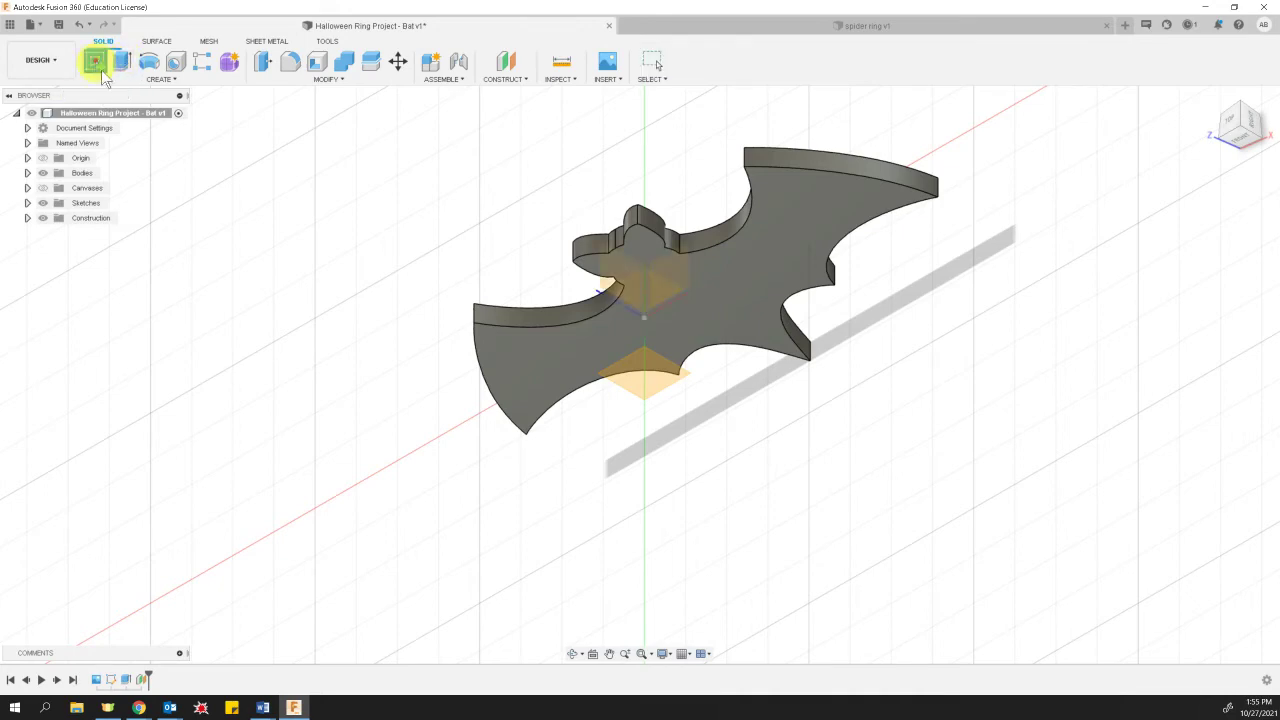
click(643, 388)
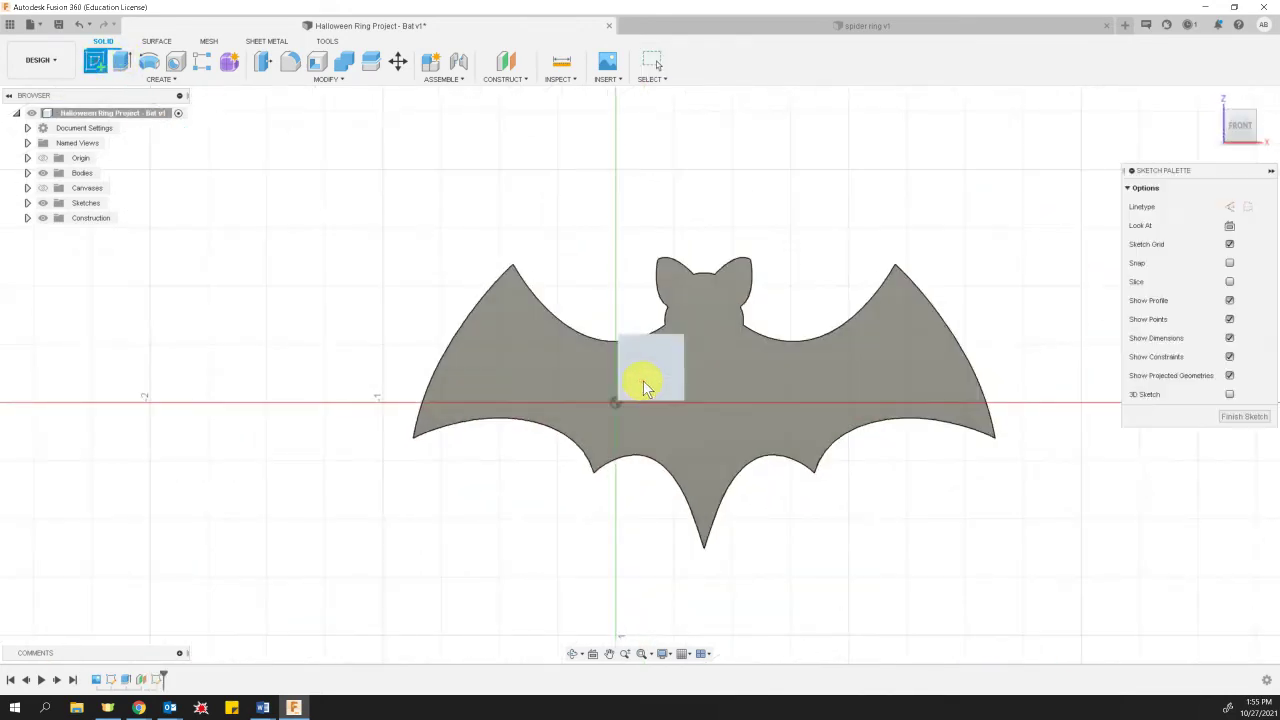
click(149, 61)
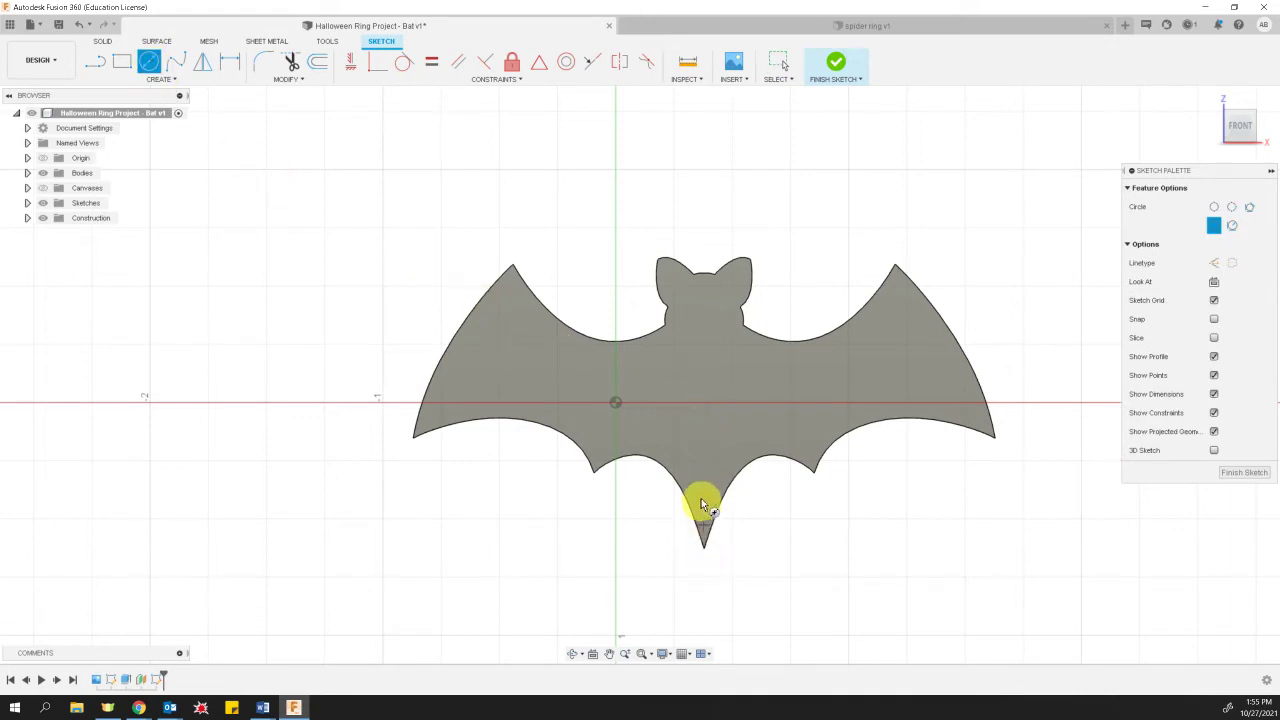
click(96, 60)
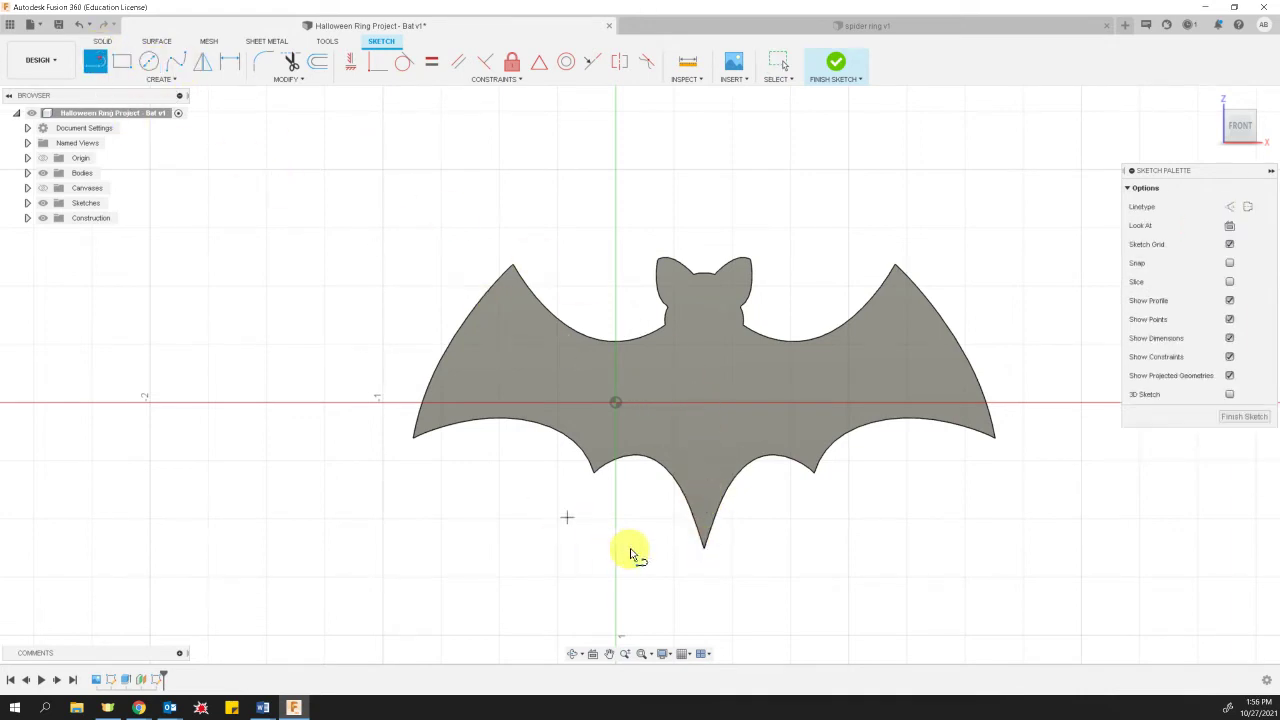
click(704, 549)
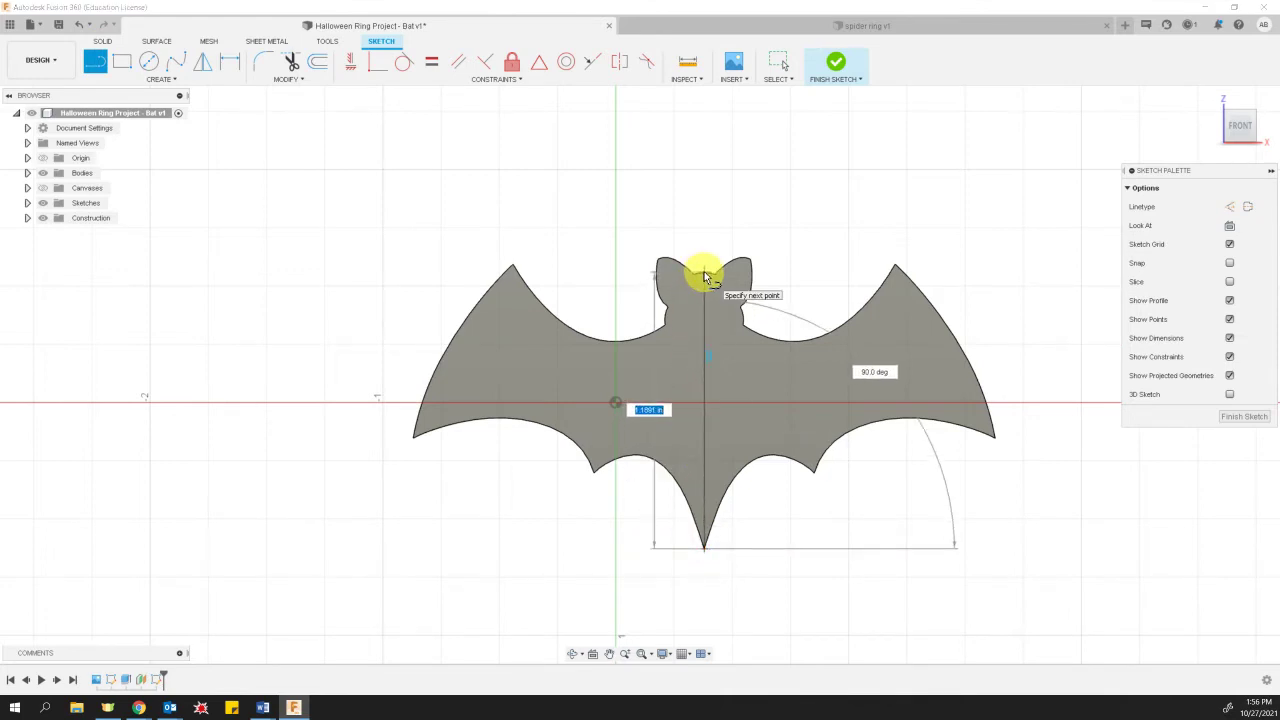
click(704, 273)
key(Escape)
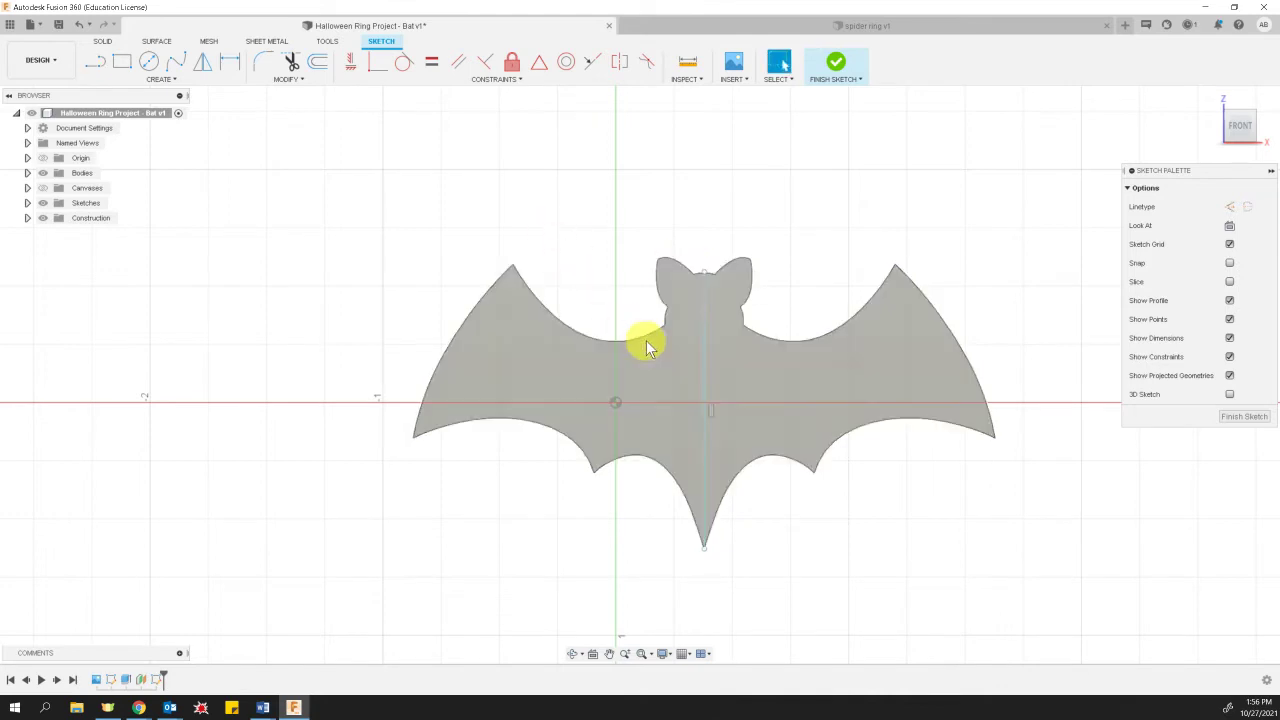
Draw a 0.125 in diameter circle beside the vertical centre line, just above the horizontal axis.
click(151, 64)
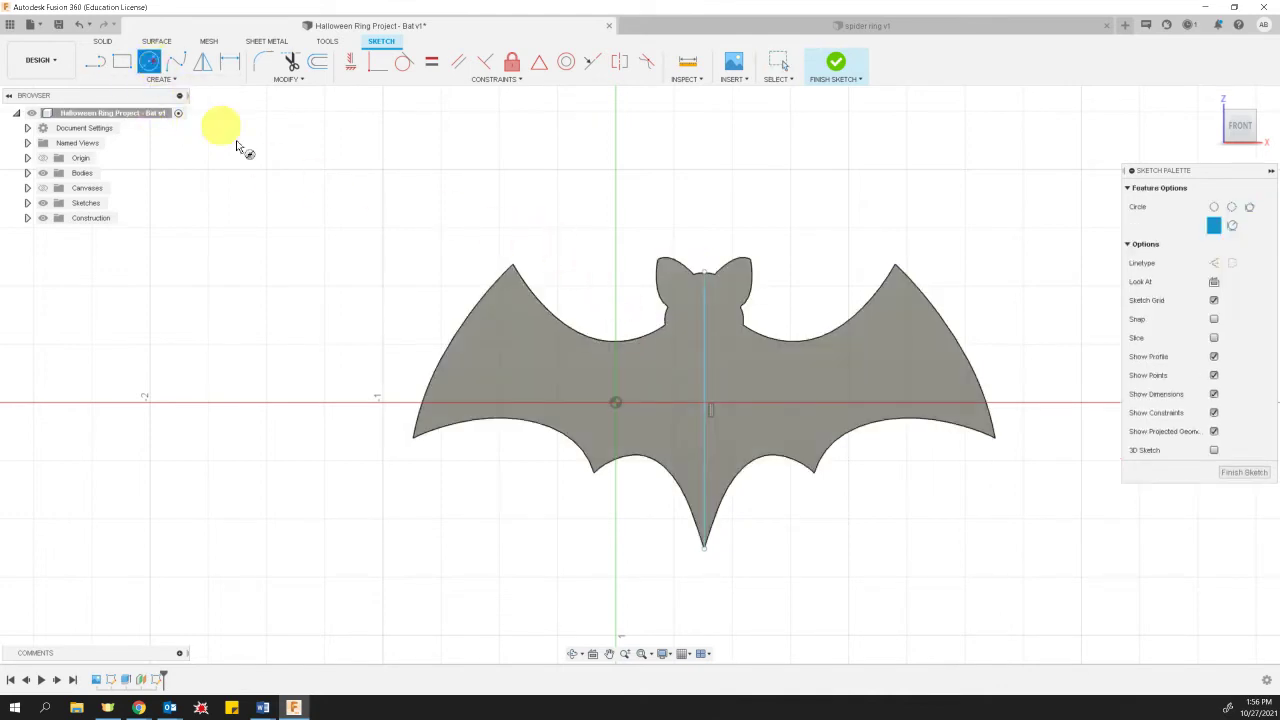
click(657, 396)
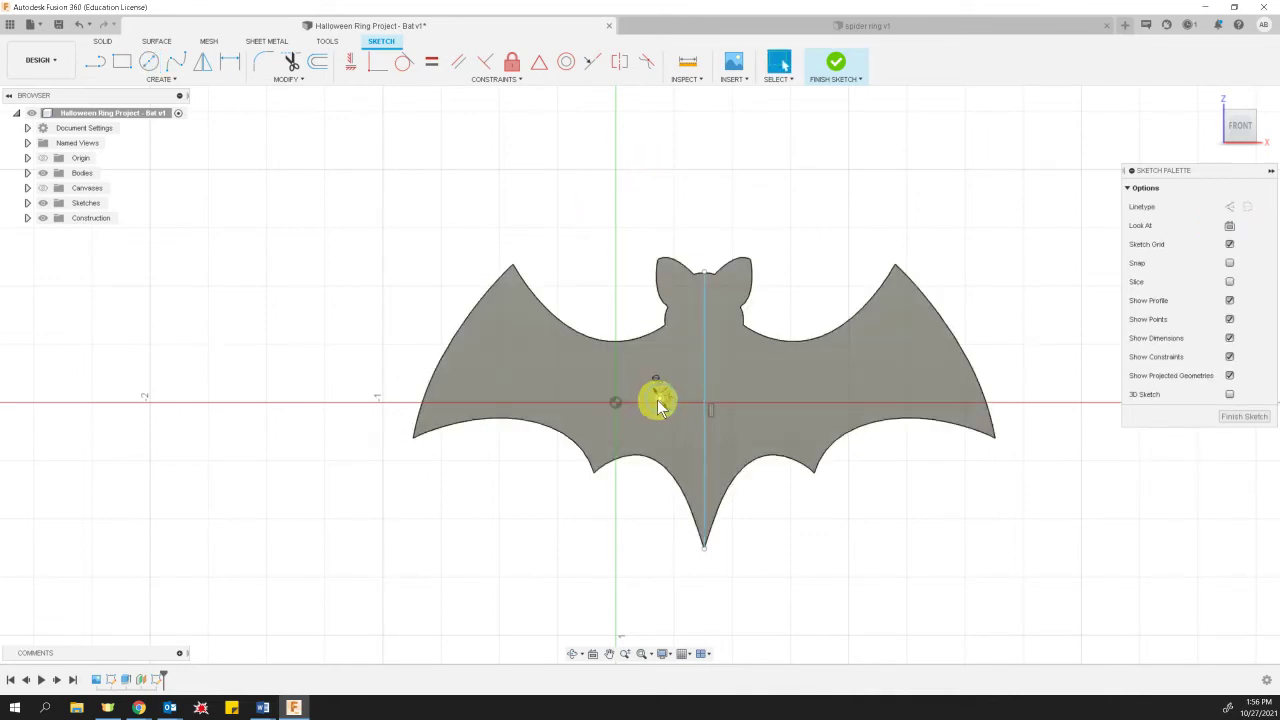
Dimension the circle's centre 0.45 in from the vertical centre line and finish the sketch.
click(661, 397)
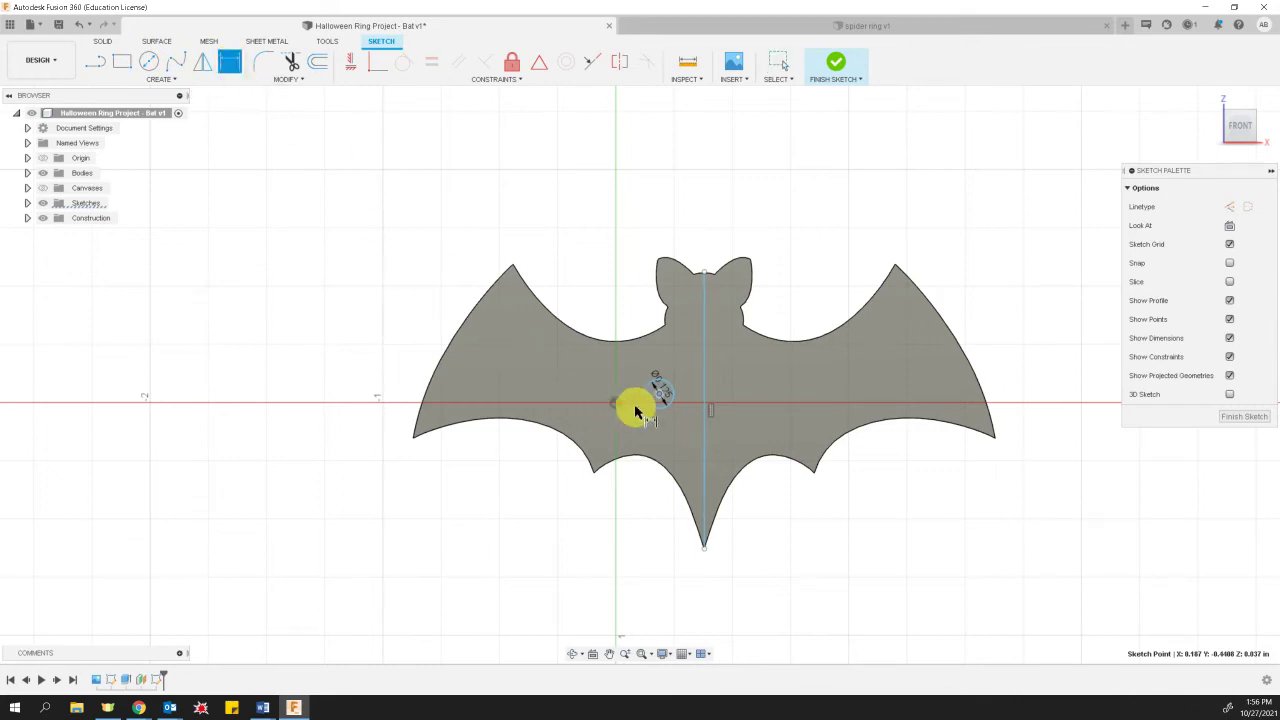
click(660, 397)
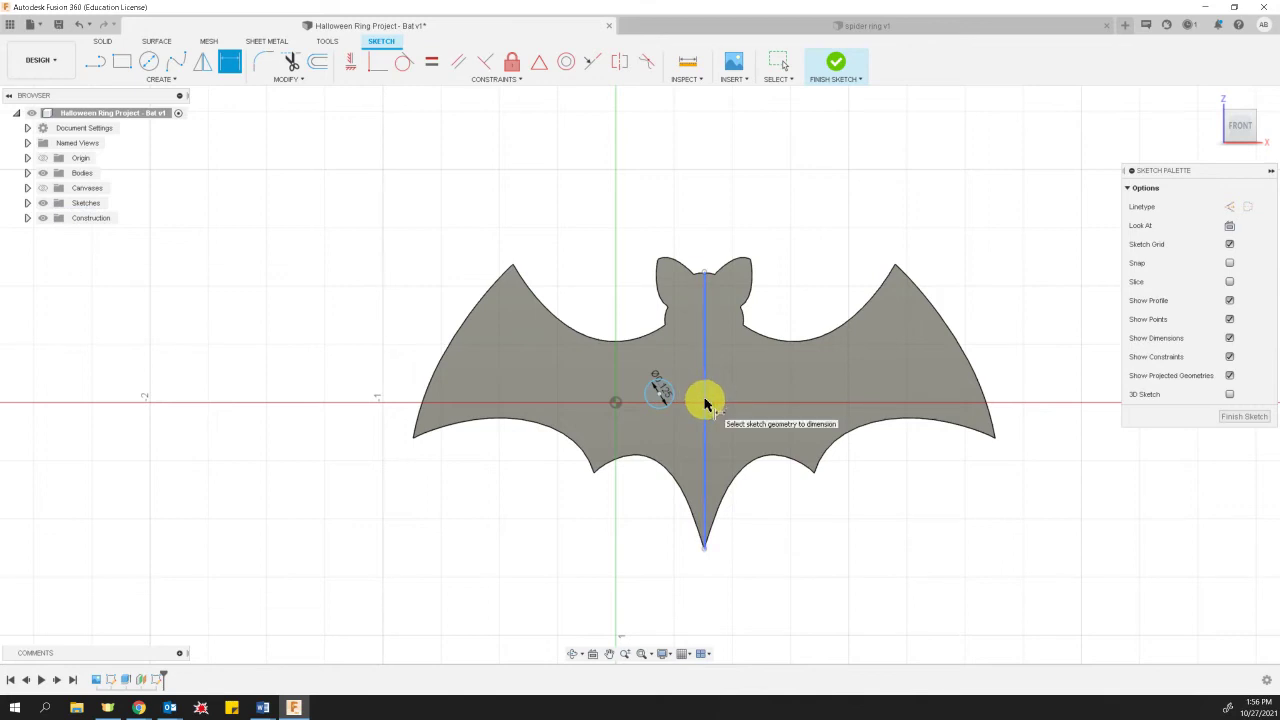
click(705, 403)
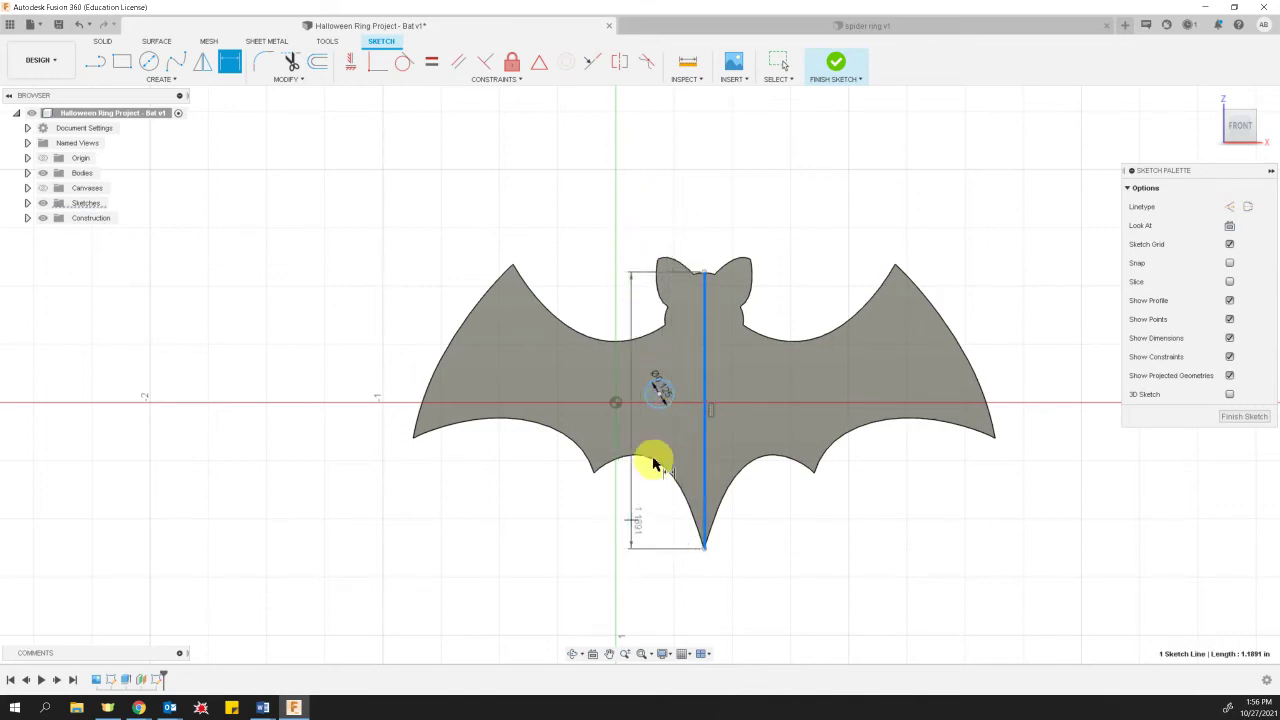
click(659, 395)
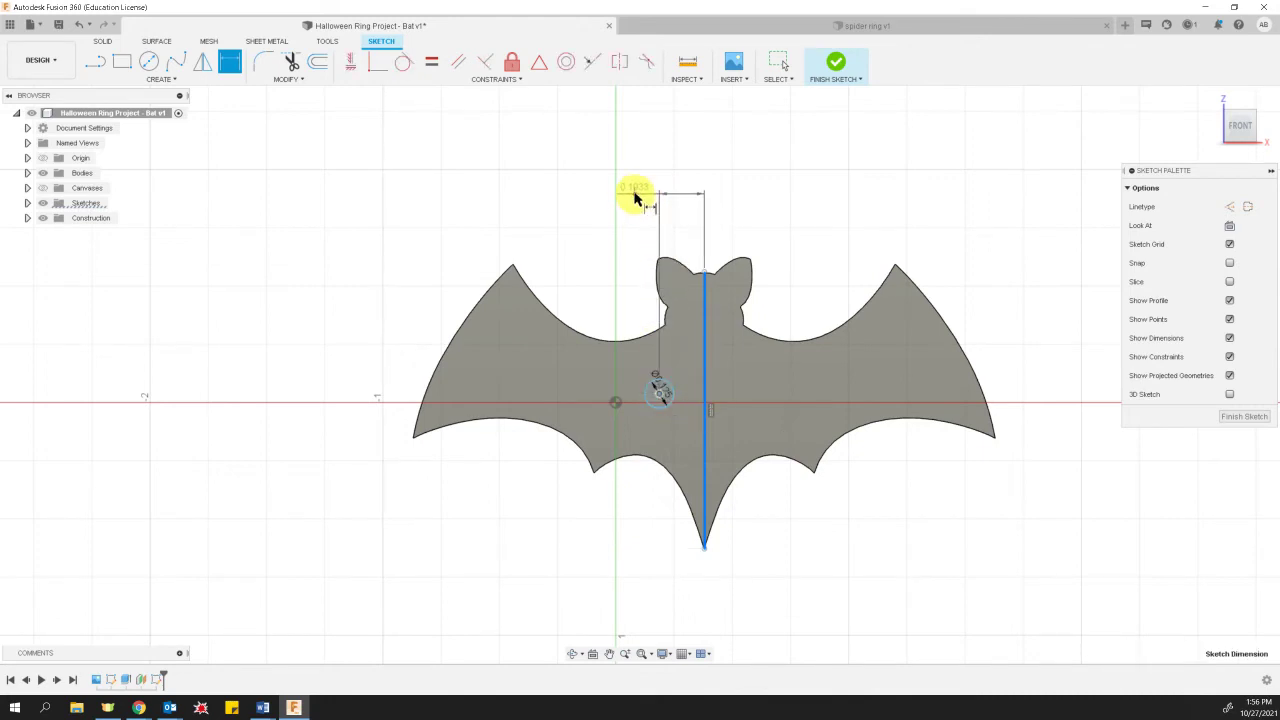
click(634, 192)
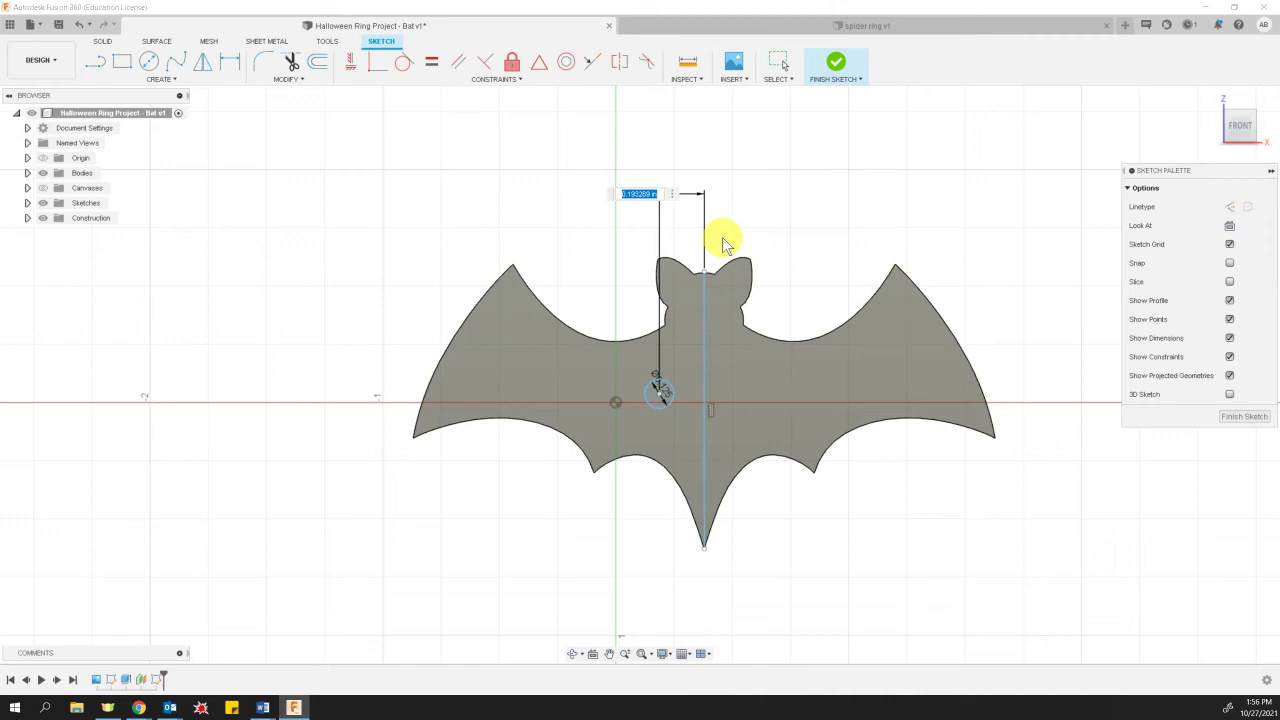
text(.45)
key(Return)
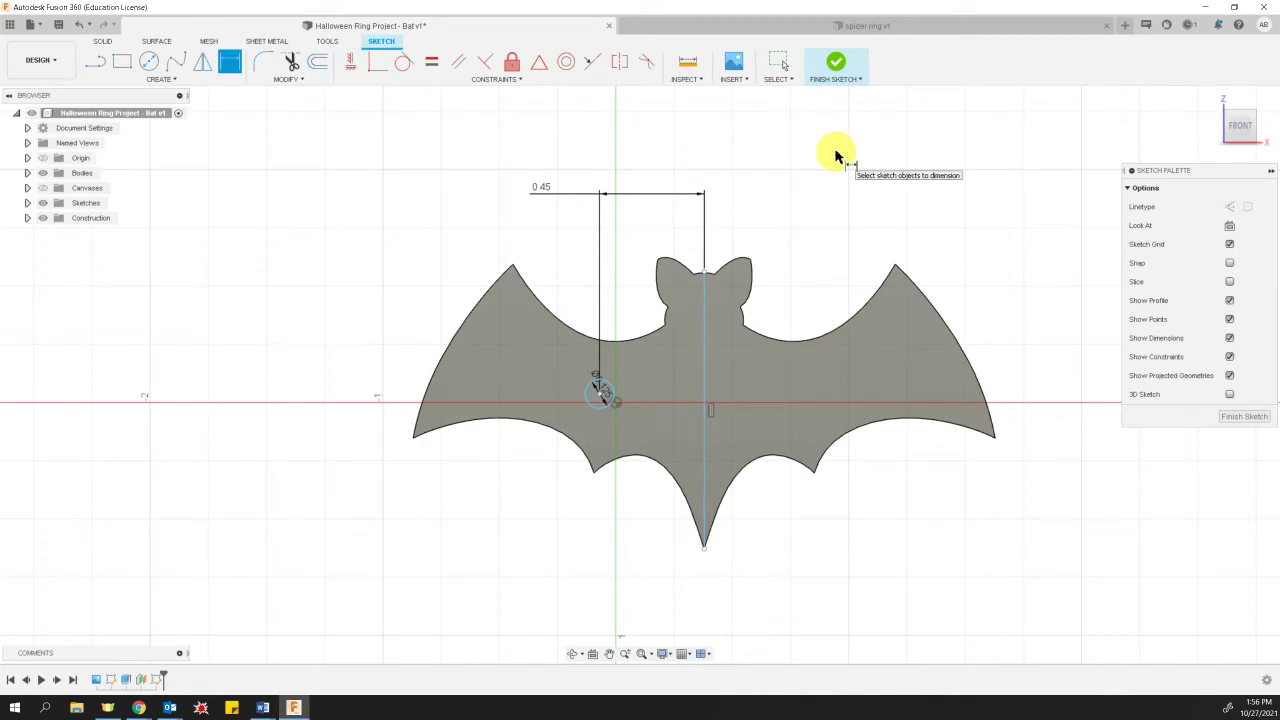
click(838, 65)
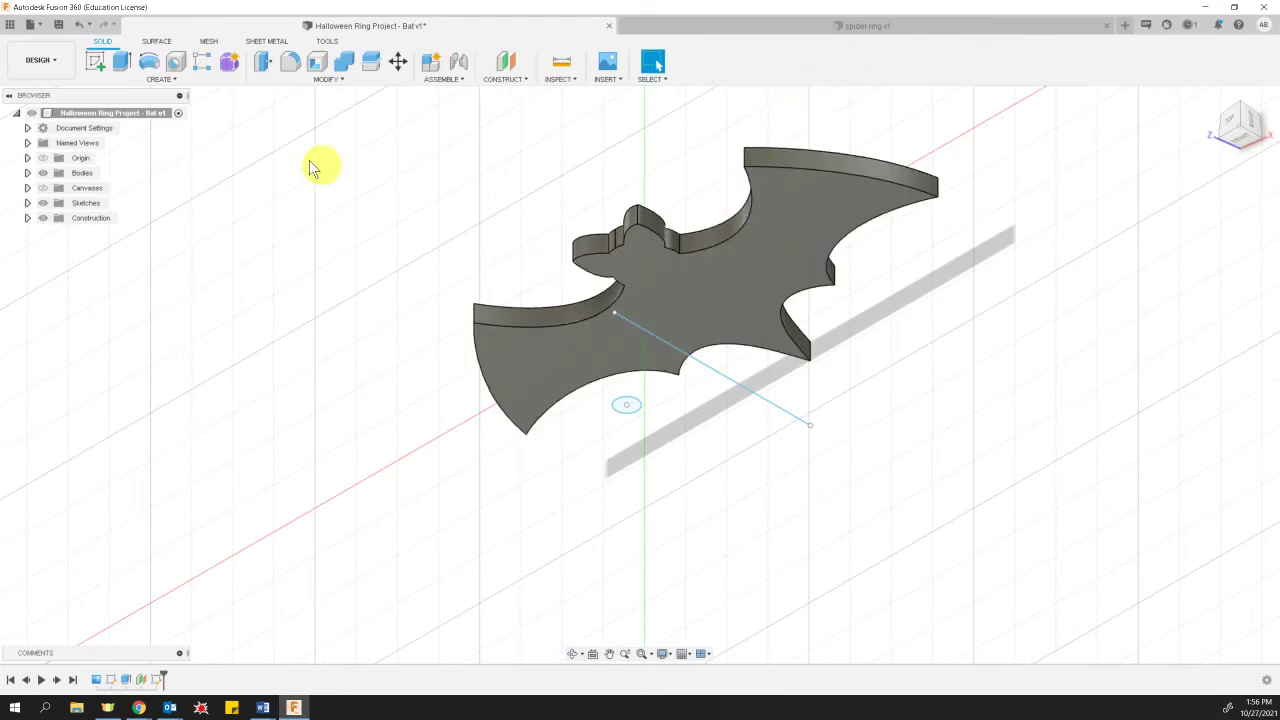
Revolve the circle 360 degrees around the vertical sketch line, joining the resulting ring to the bat body.
click(148, 62)
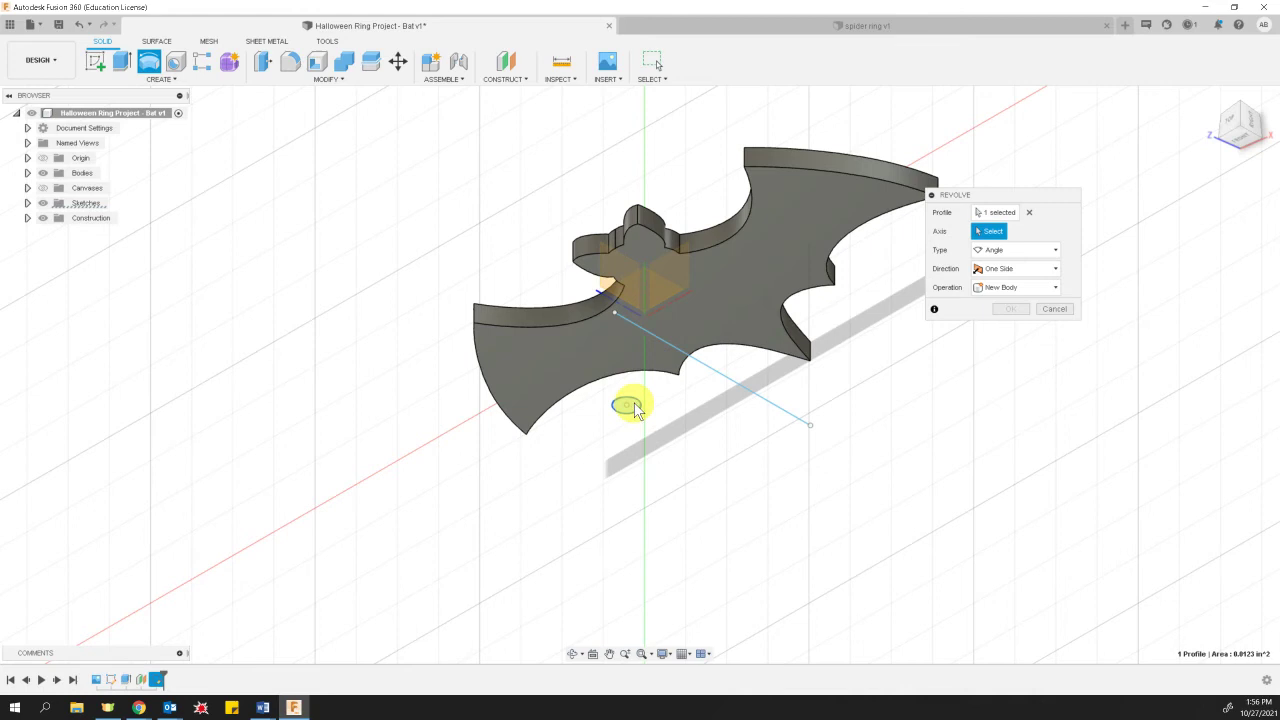
click(788, 416)
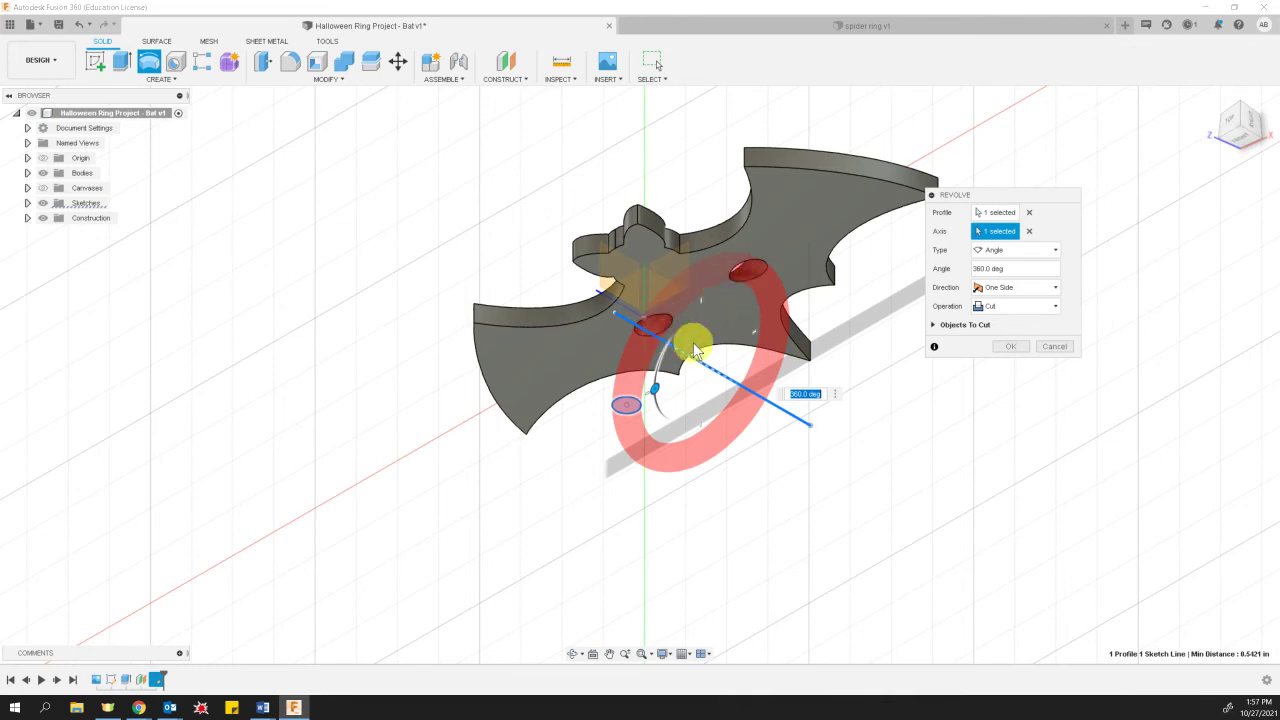
click(1004, 311)
click(1005, 323)
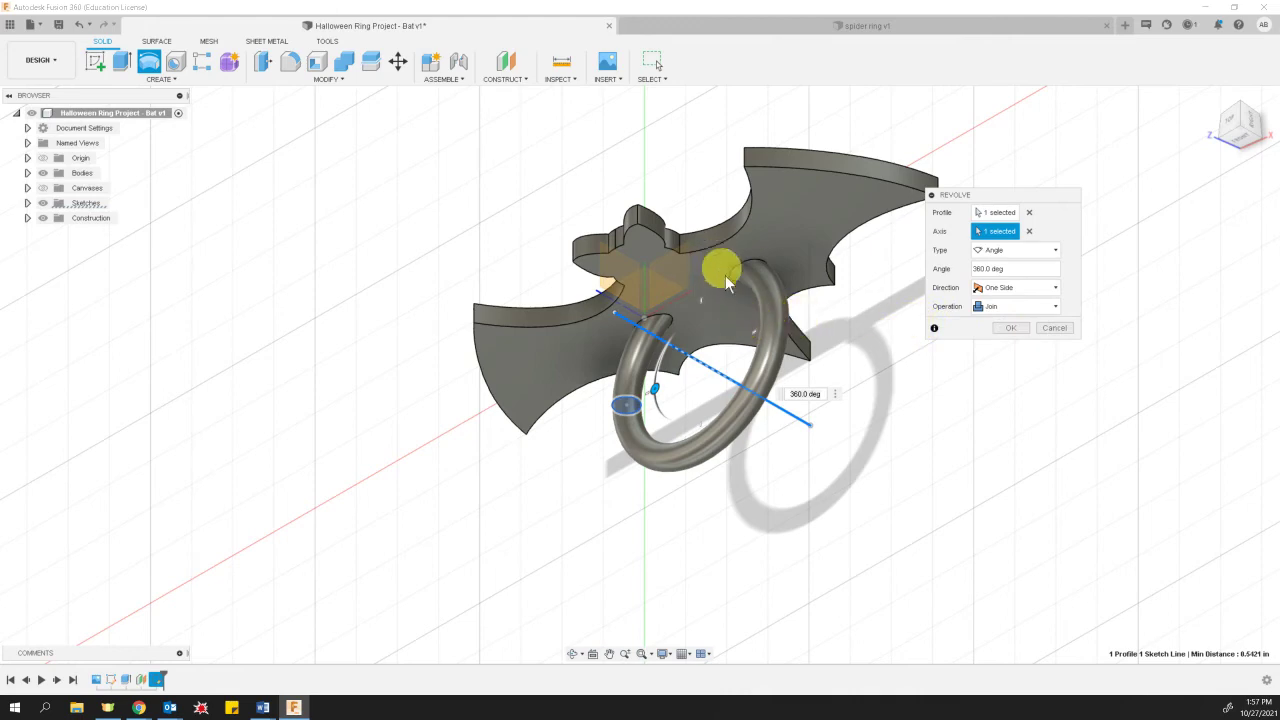
mouse_move(836, 376)
shift+middle_down()
mouse_move(811, 420)
mouse_move(826, 391)
mouse_move(836, 400)
mouse_move(826, 383)
shift+middle_up()
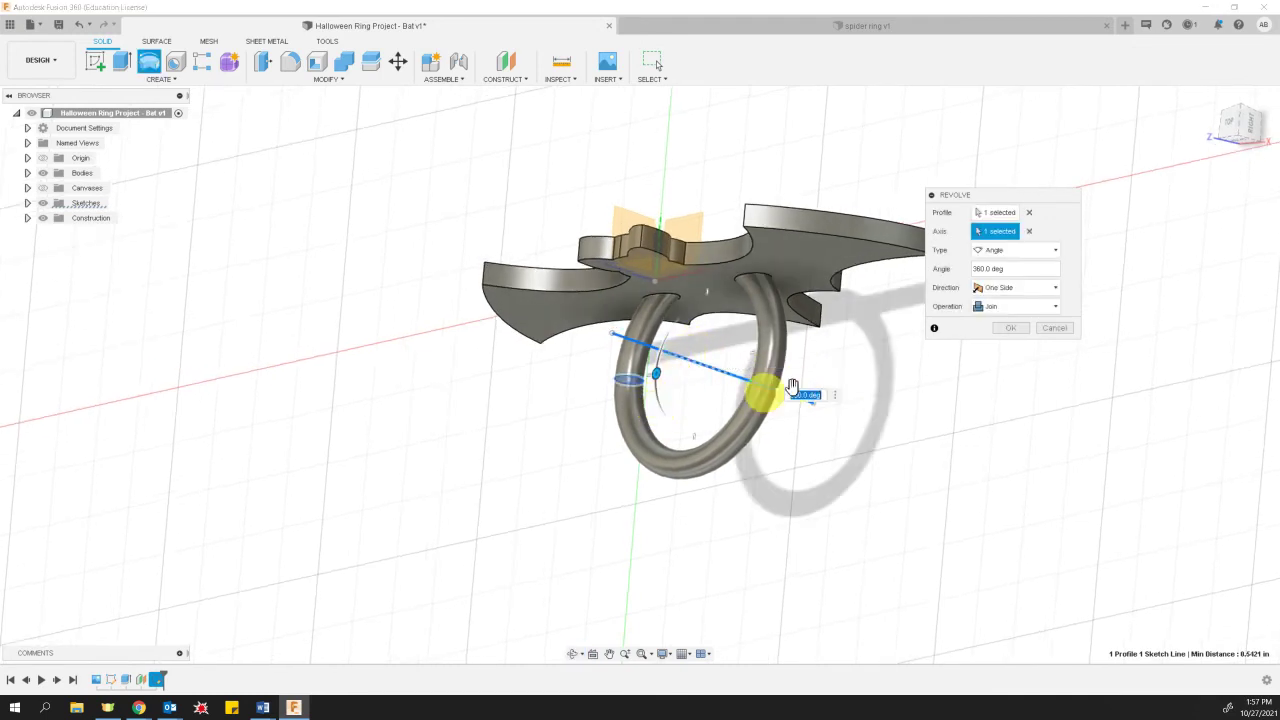
click(1012, 329)
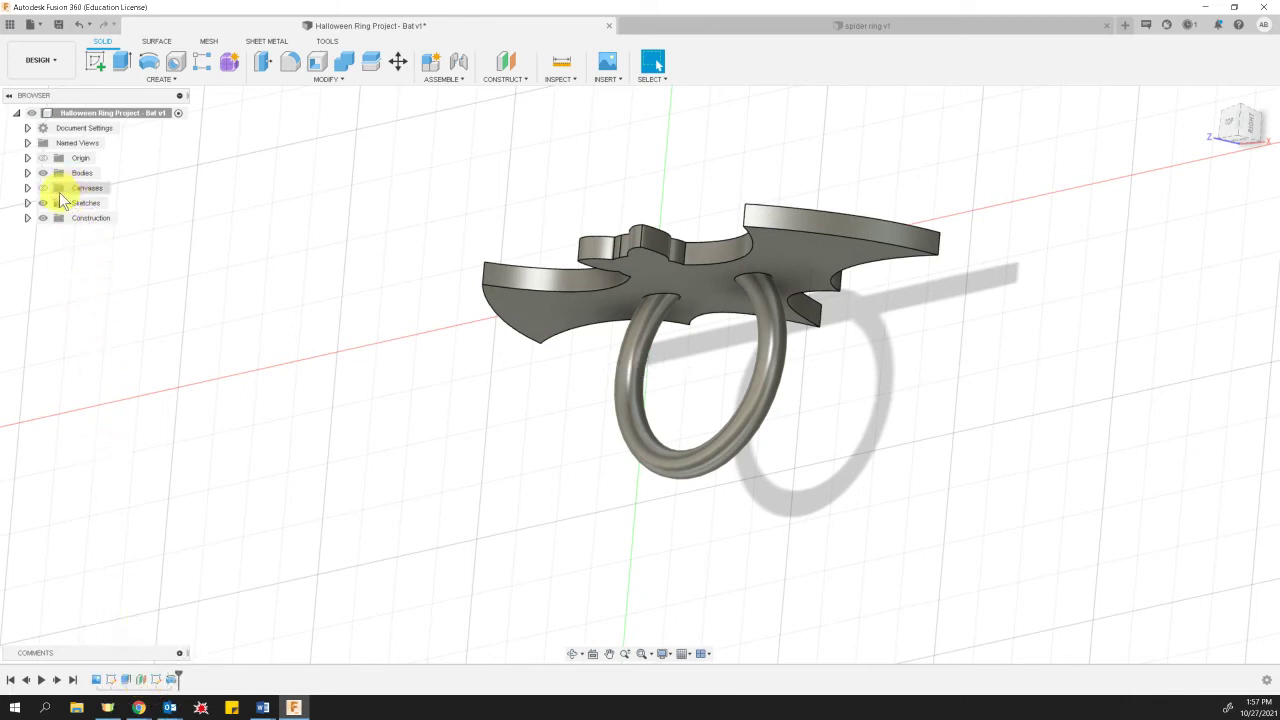
Edit the bat ring's offset plane and increase its distance so the ring sits farther from the bat's back.
click(27, 218)
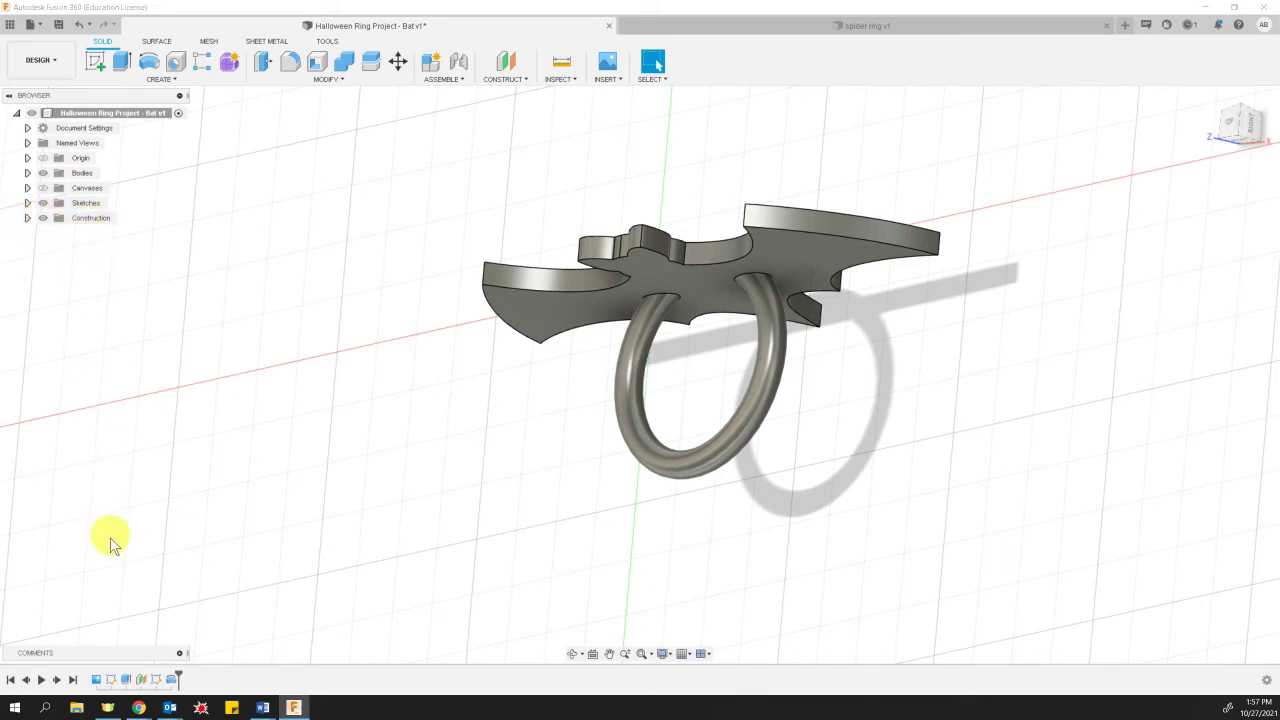
right_click(142, 684)
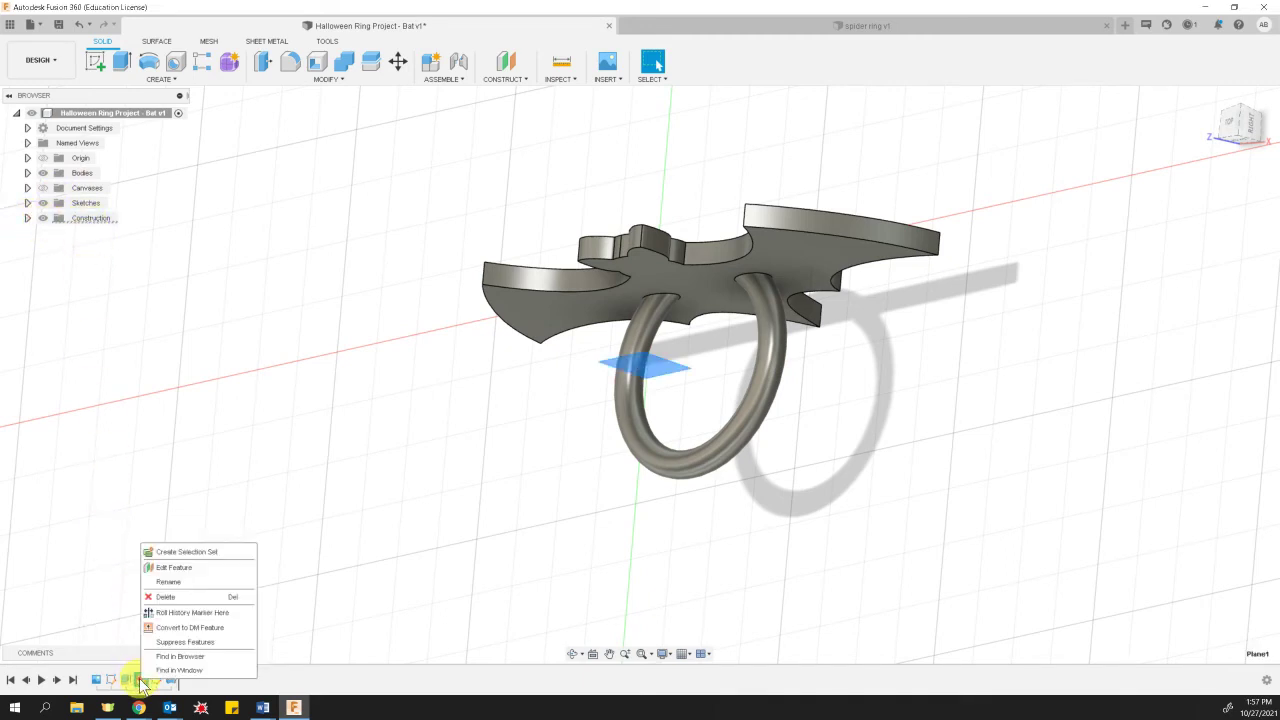
click(174, 570)
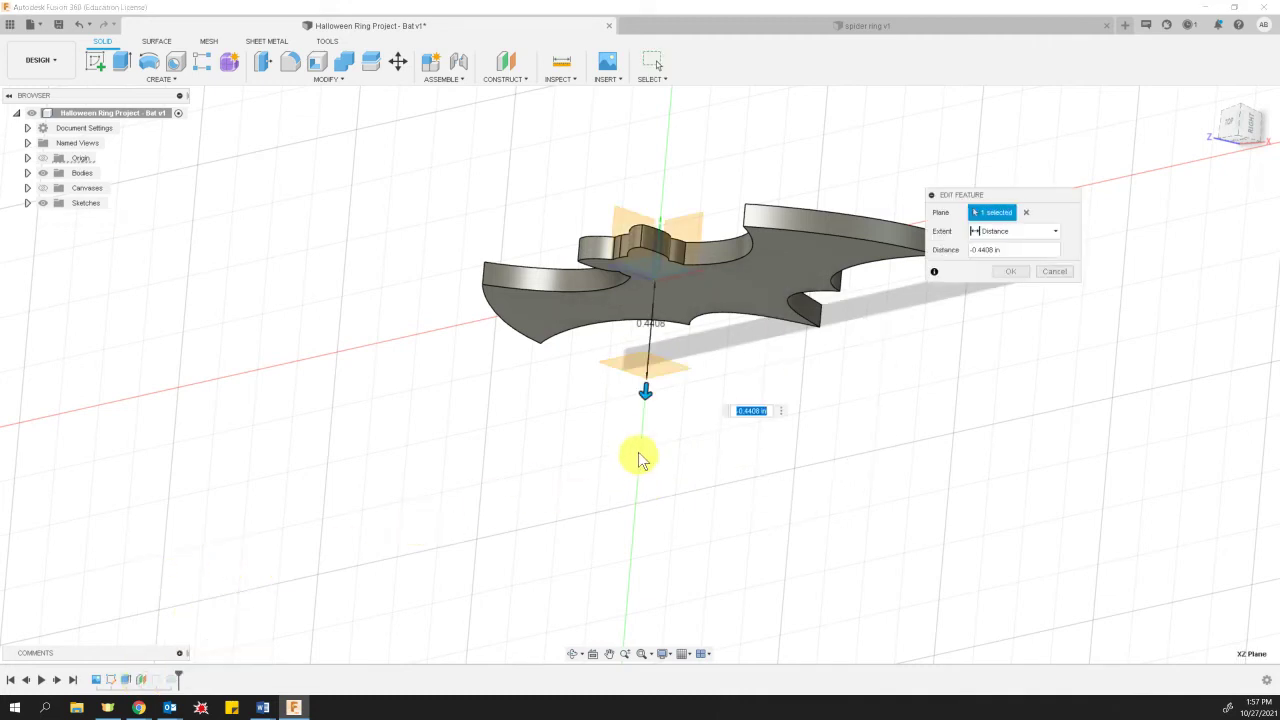
drag(651, 386, 643, 416)
click(1015, 272)
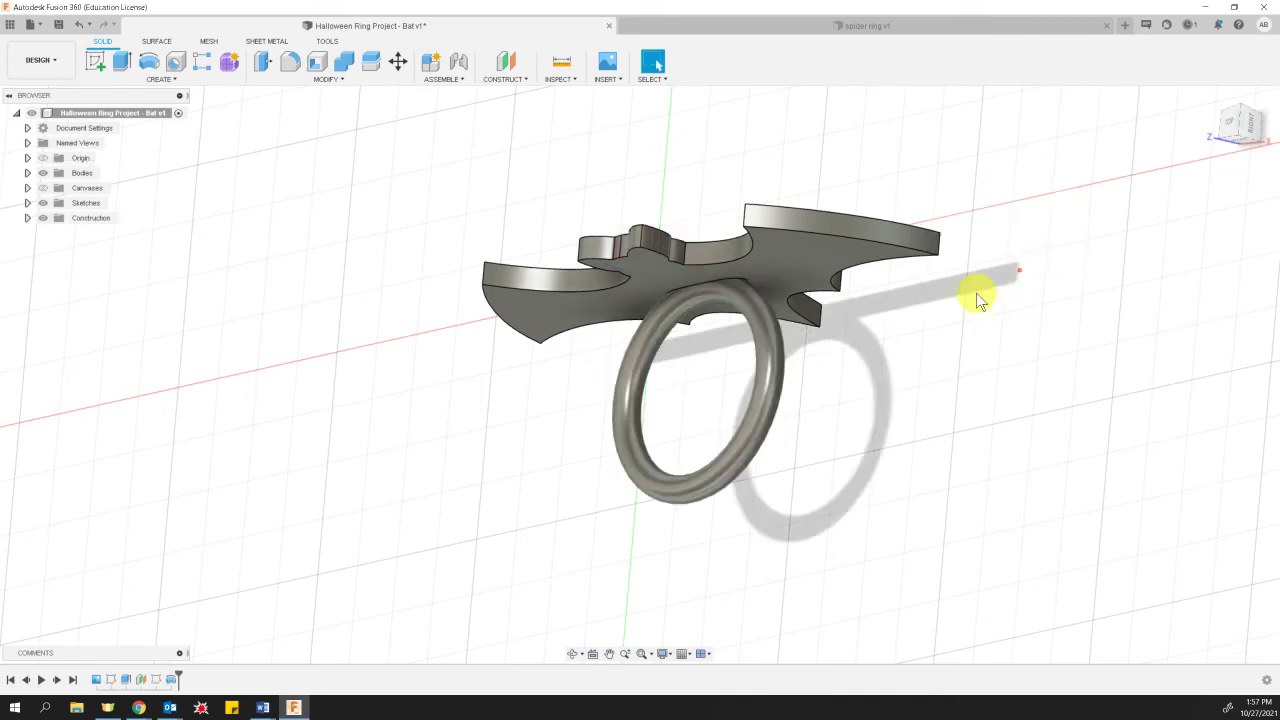
shift+middle_drag(907, 466, 814, 463)
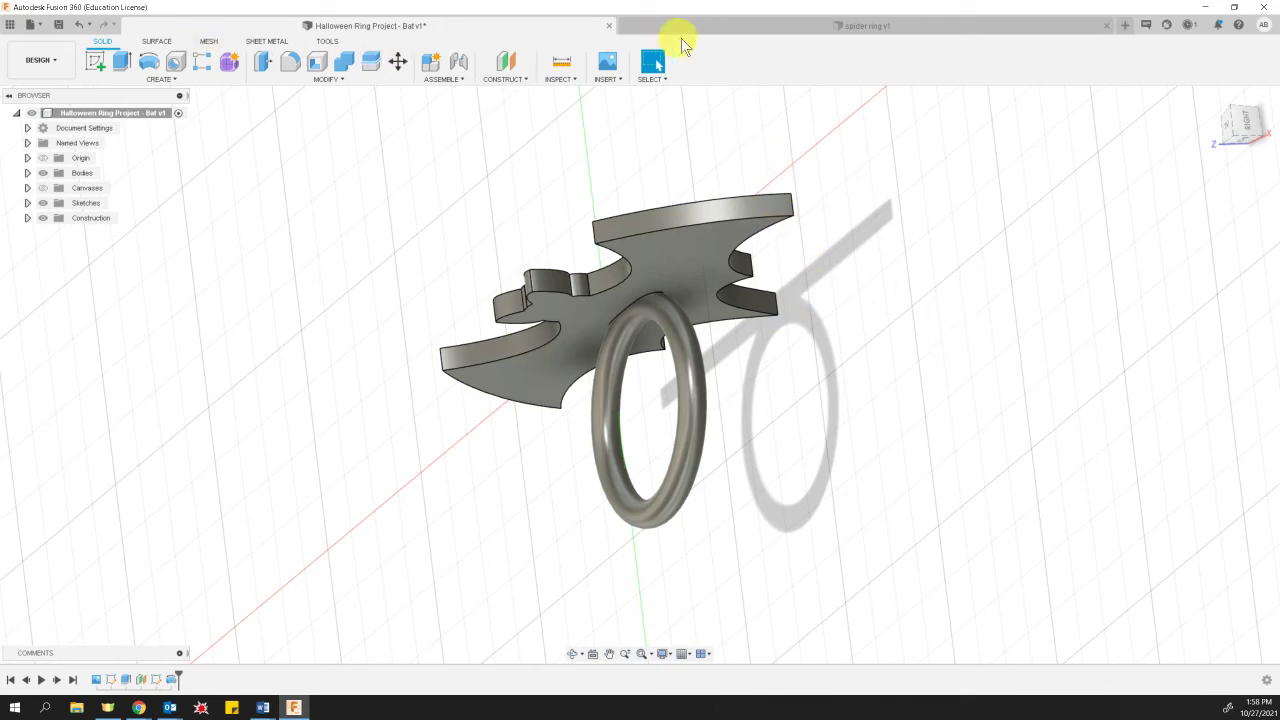
Switch to the spider ring design and create a construction plane offset about -0.36 in from the XY plane, below the spider's body.
click(811, 30)
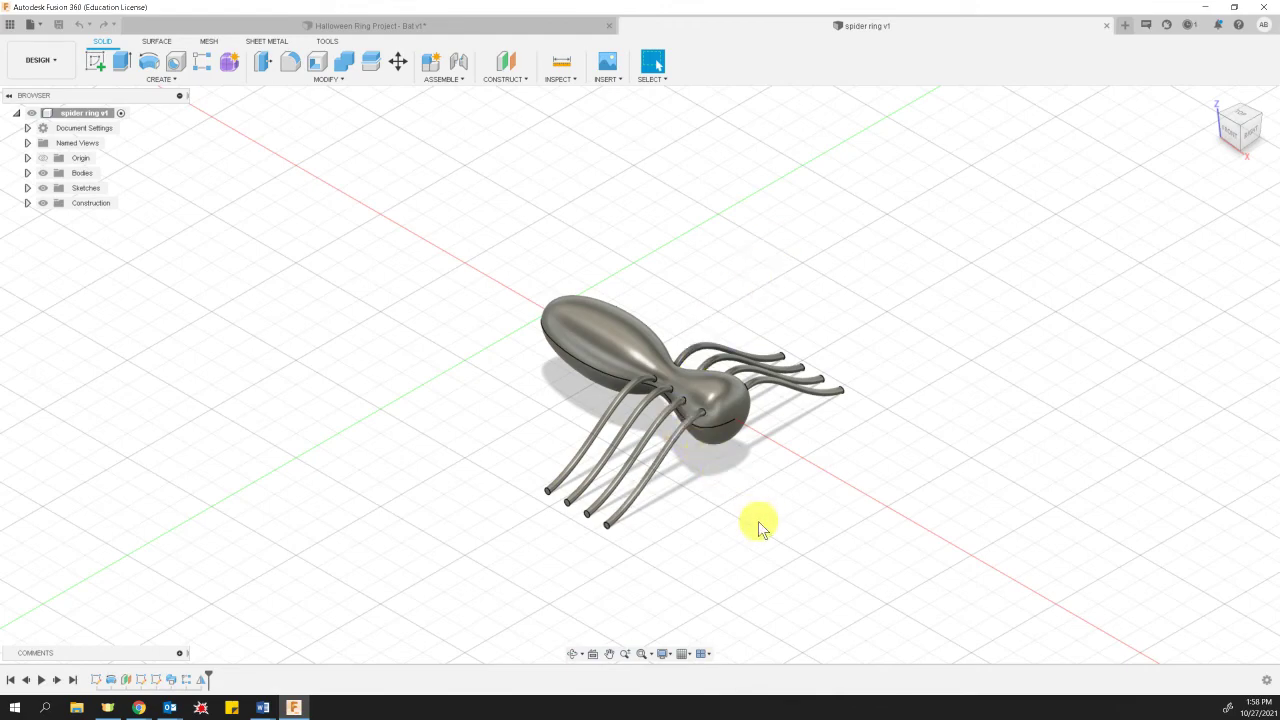
shift+middle_drag(725, 524, 713, 430)
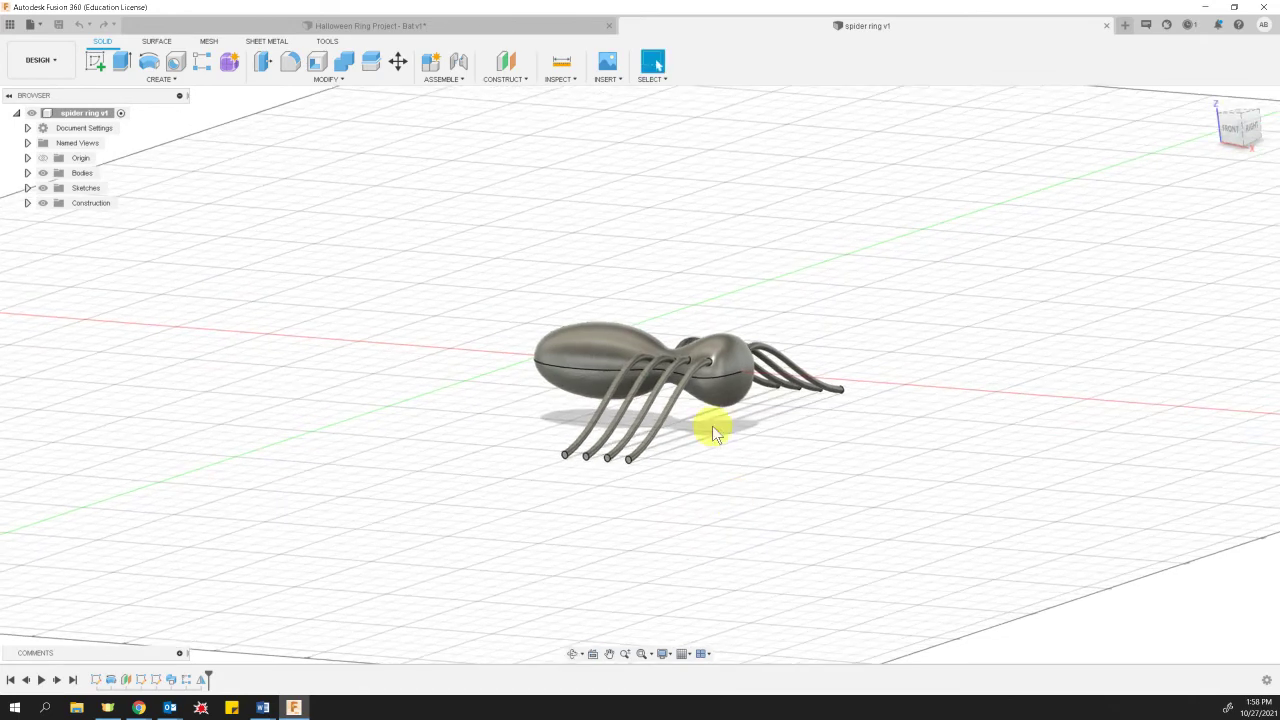
click(510, 78)
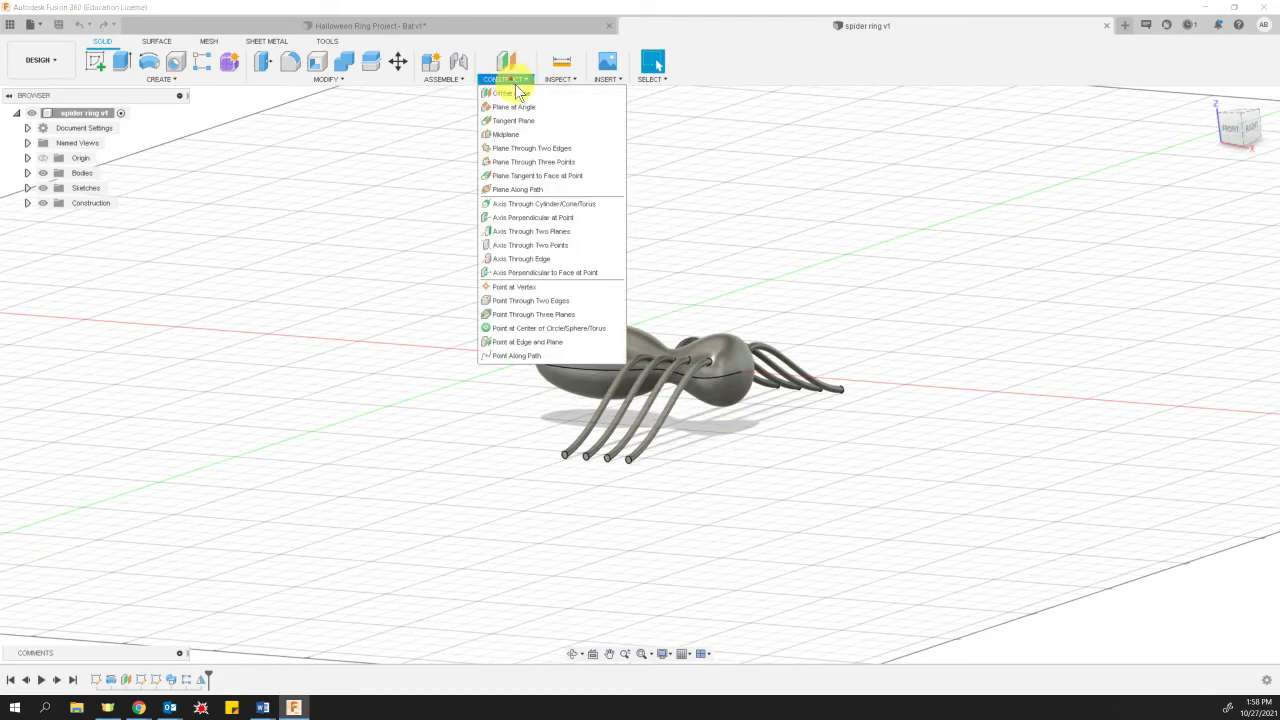
click(510, 93)
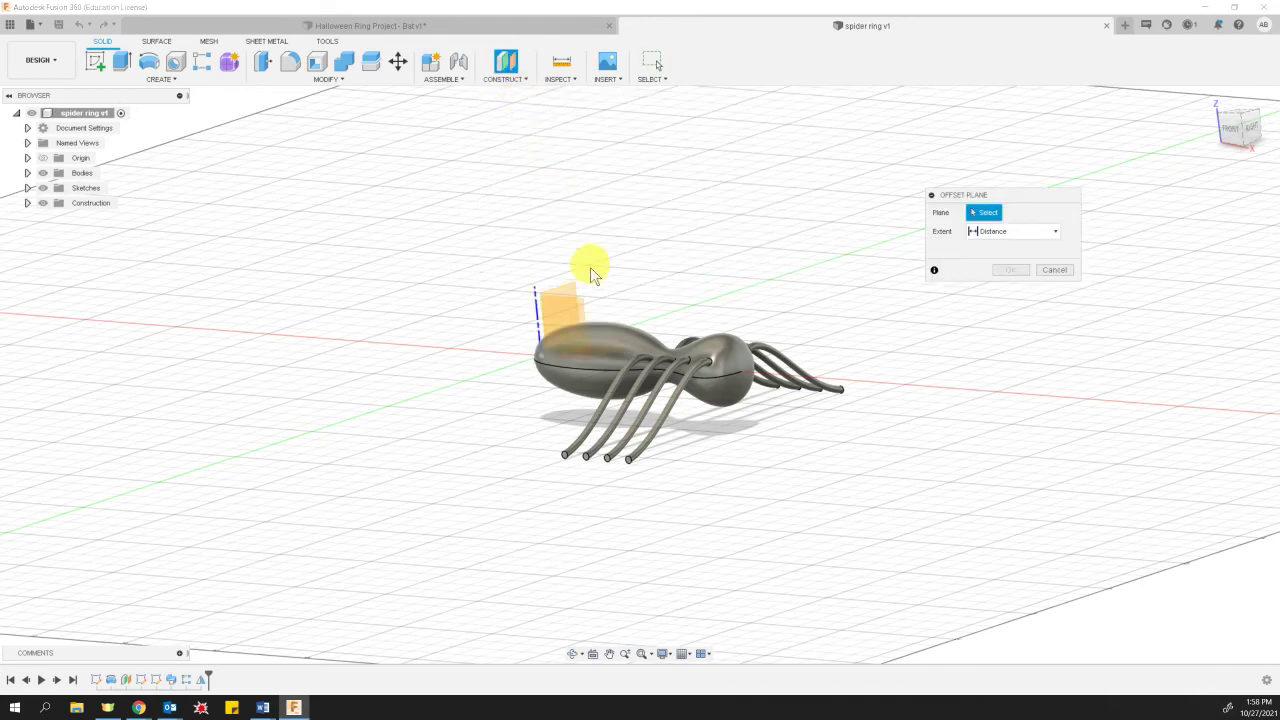
click(598, 353)
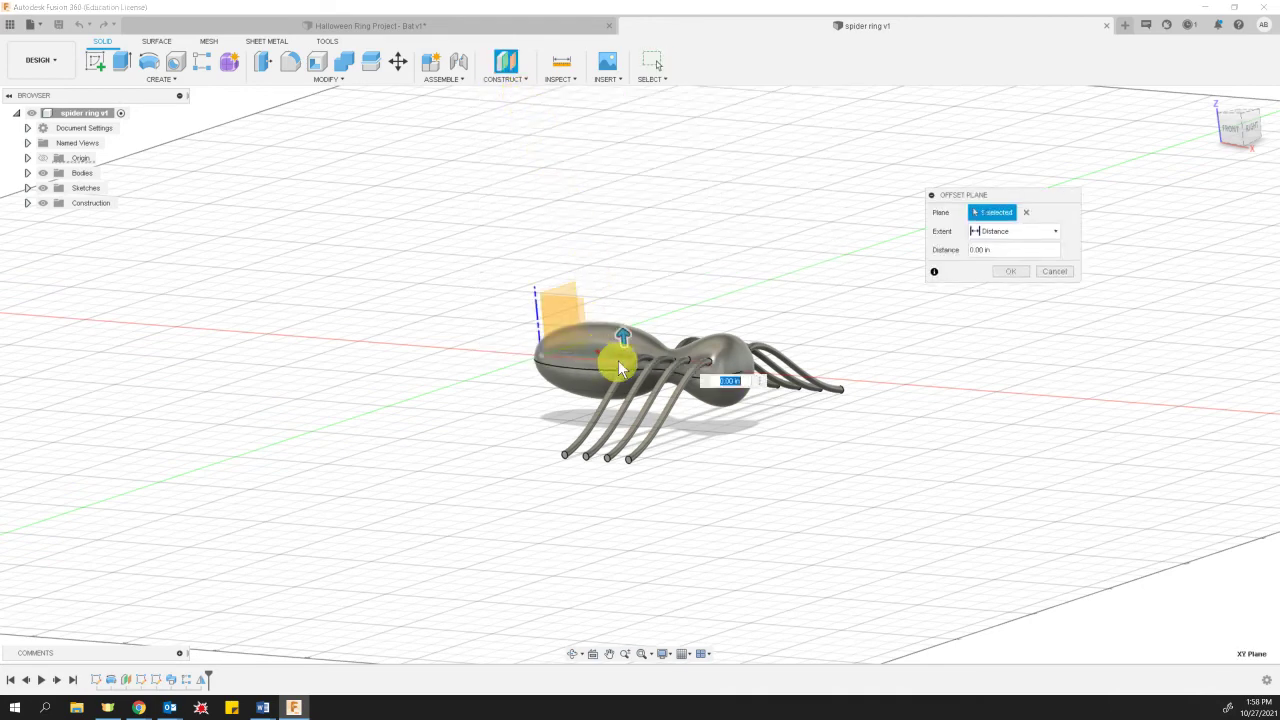
drag(622, 340, 626, 382)
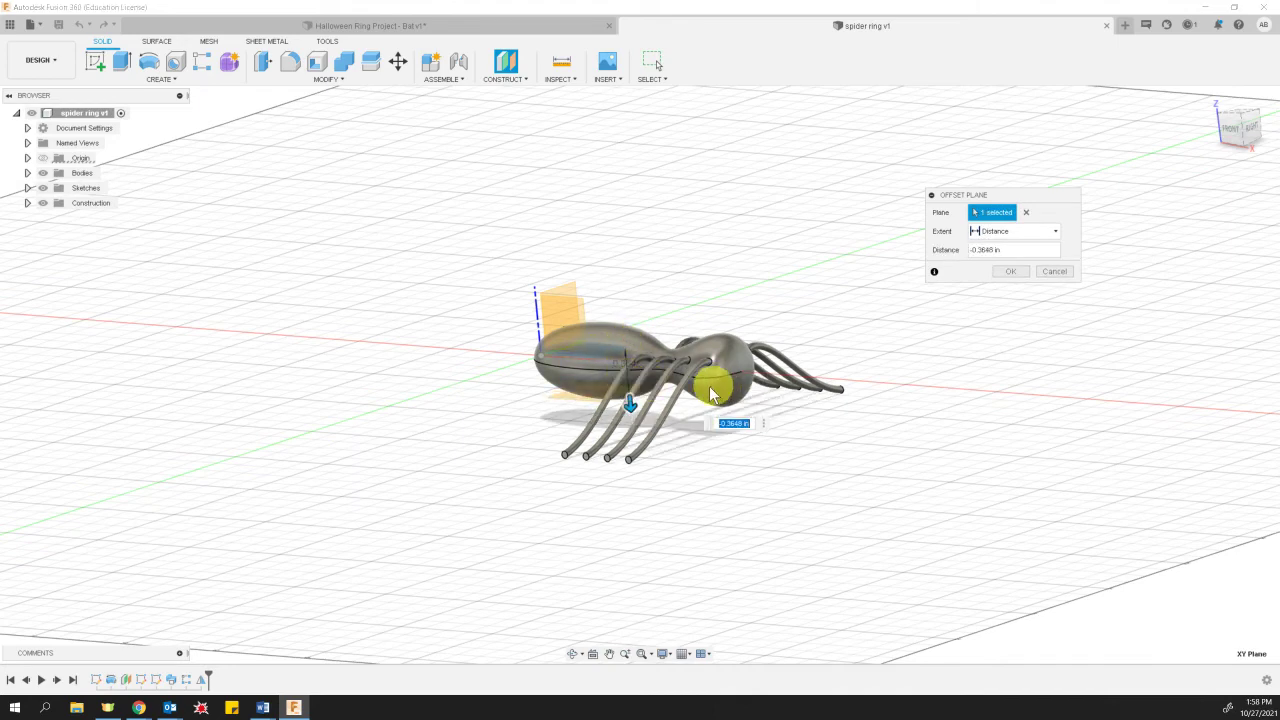
click(1012, 274)
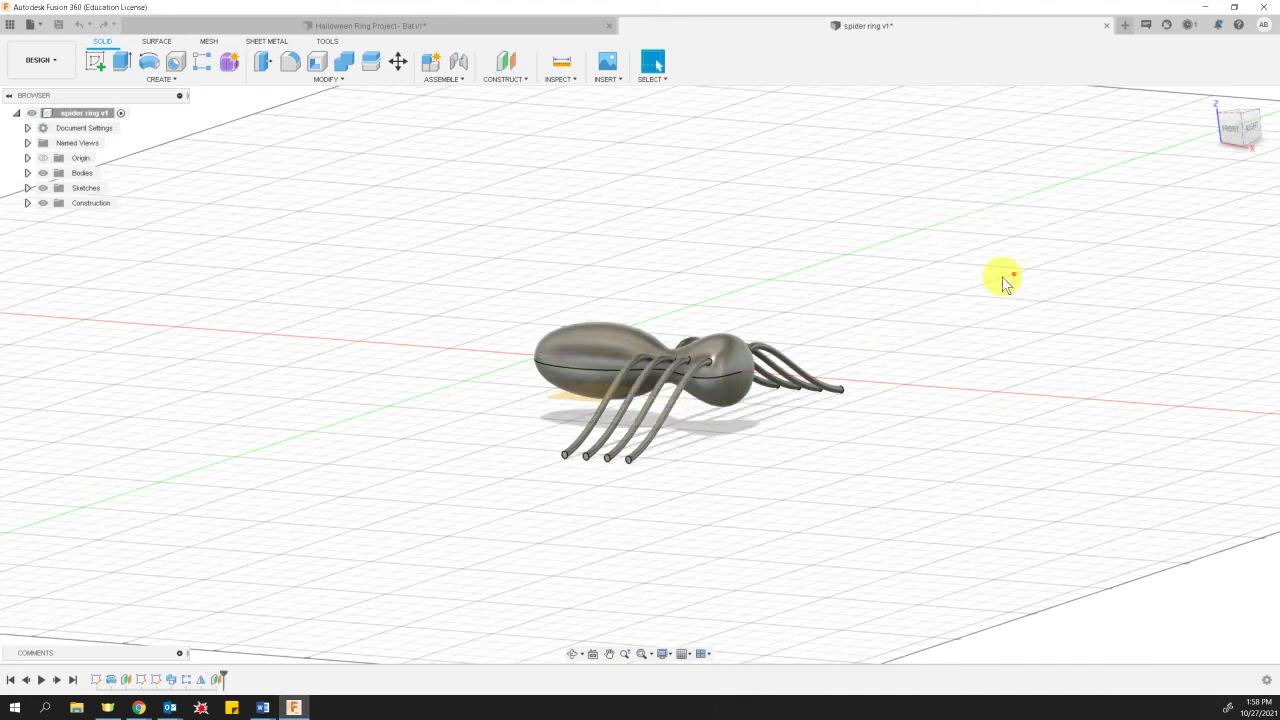
Start a sketch on the new offset plane and draw a 0.125 in diameter circle just above the spider's body outline.
click(93, 67)
click(573, 398)
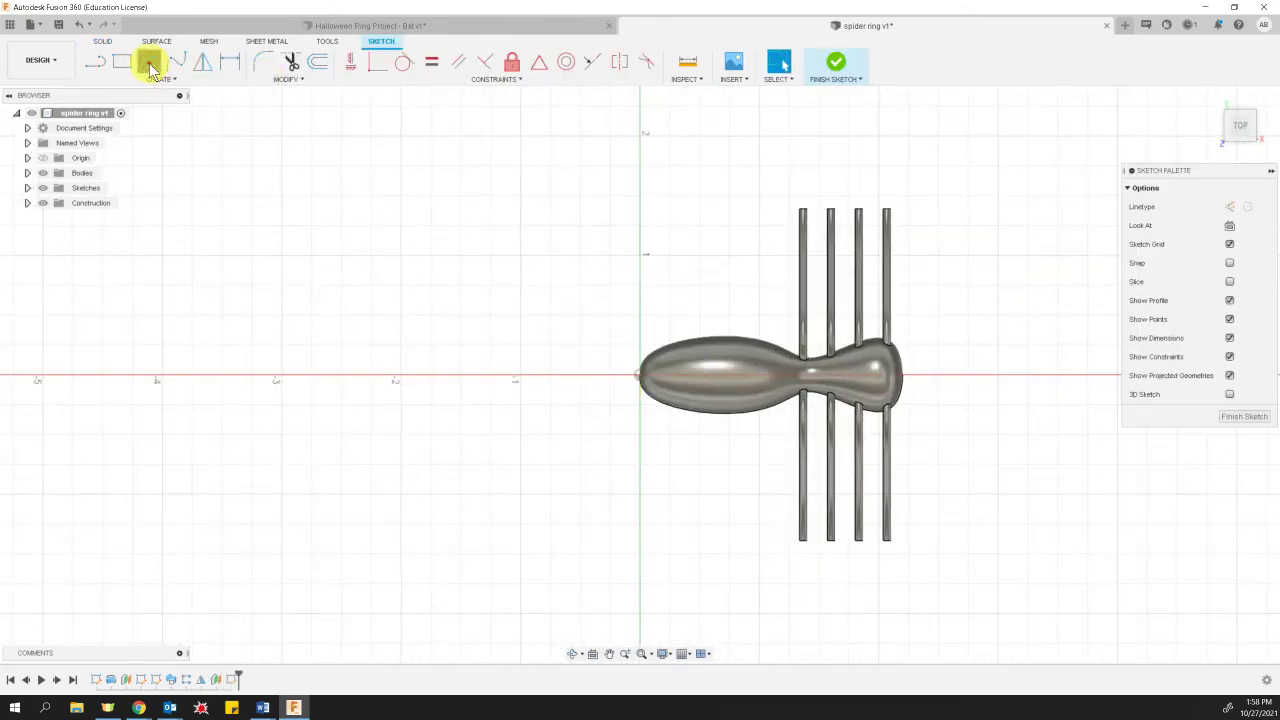
click(149, 64)
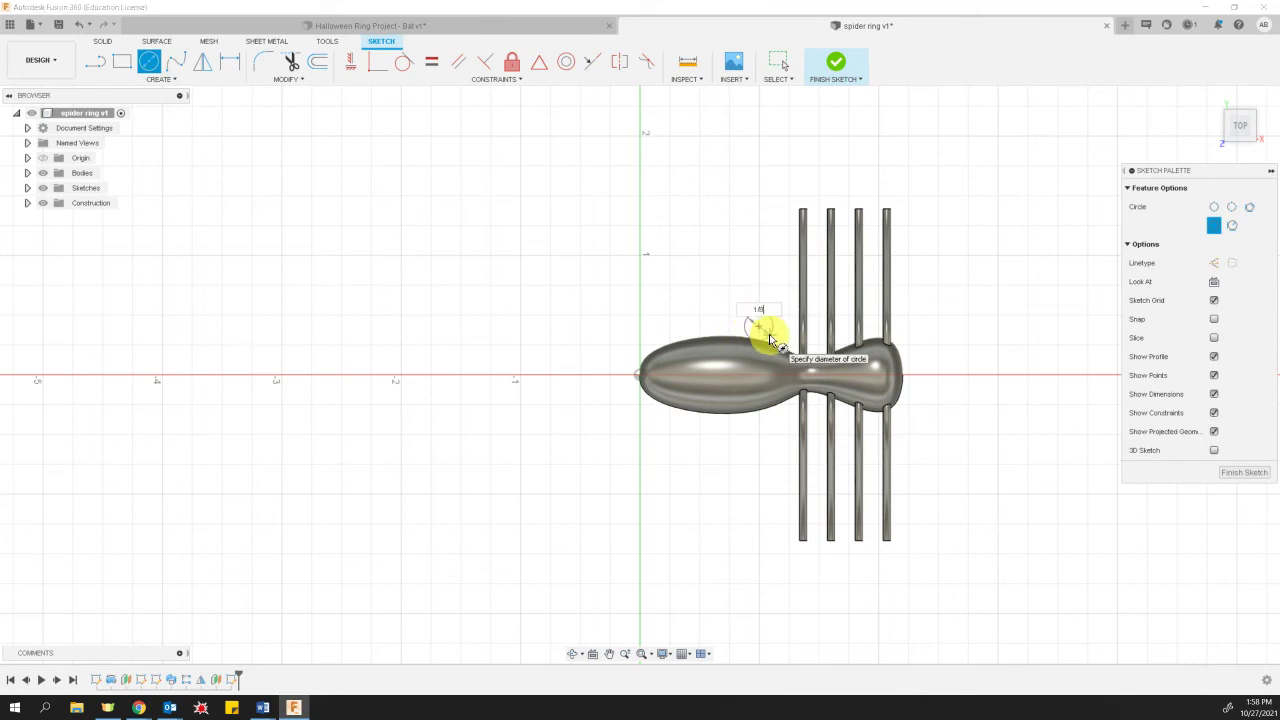
key(Return)
key(Escape)
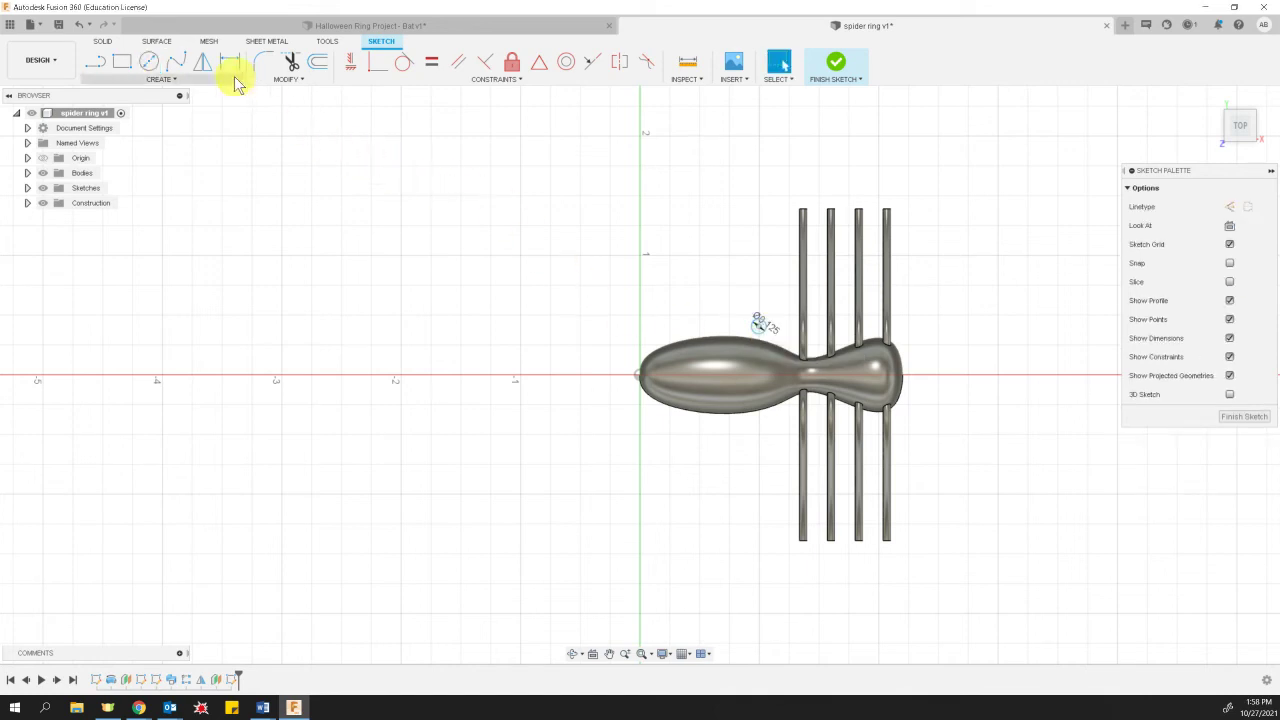
Draw a horizontal line along the spider's body centre, extending slightly past both ends.
click(95, 61)
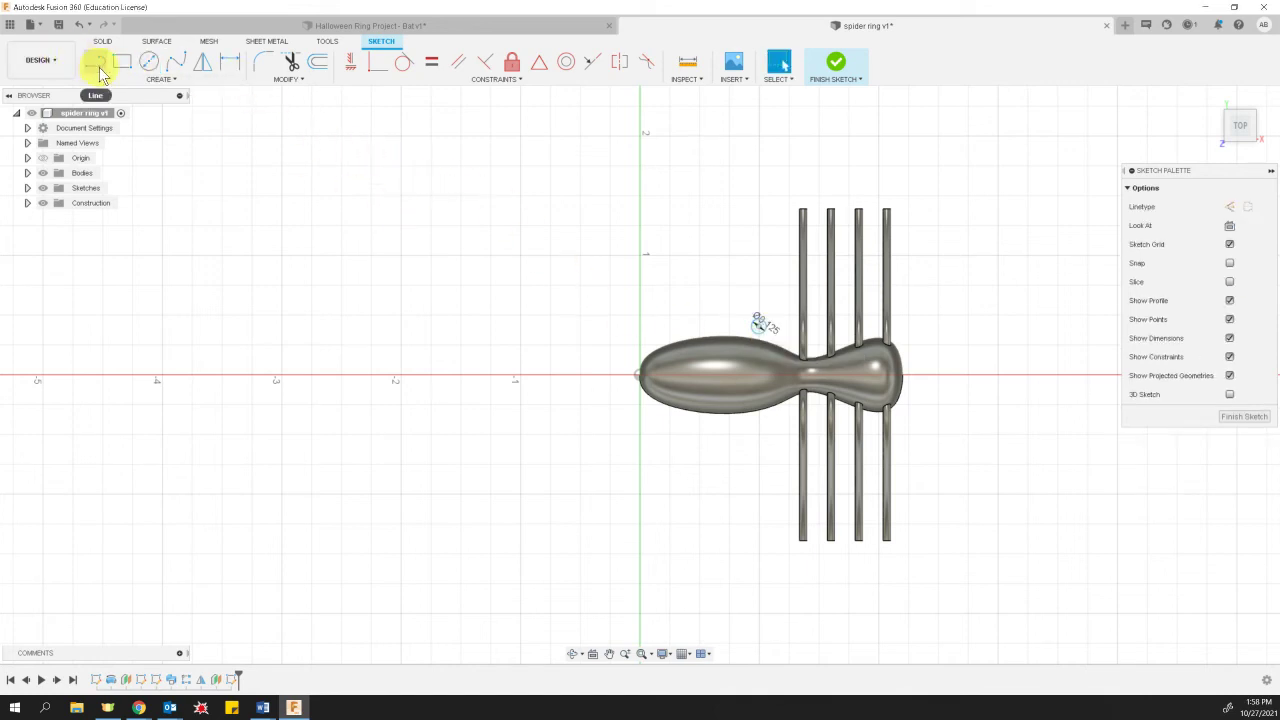
click(625, 374)
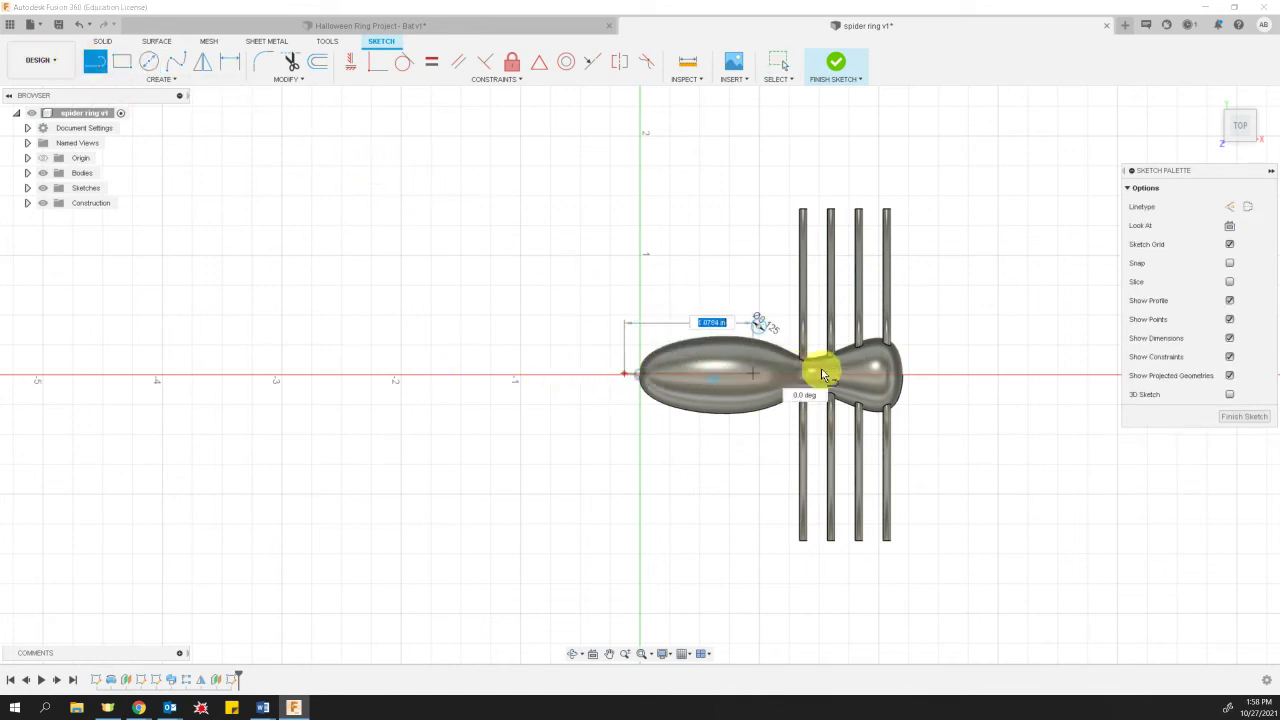
click(941, 370)
key(Escape)
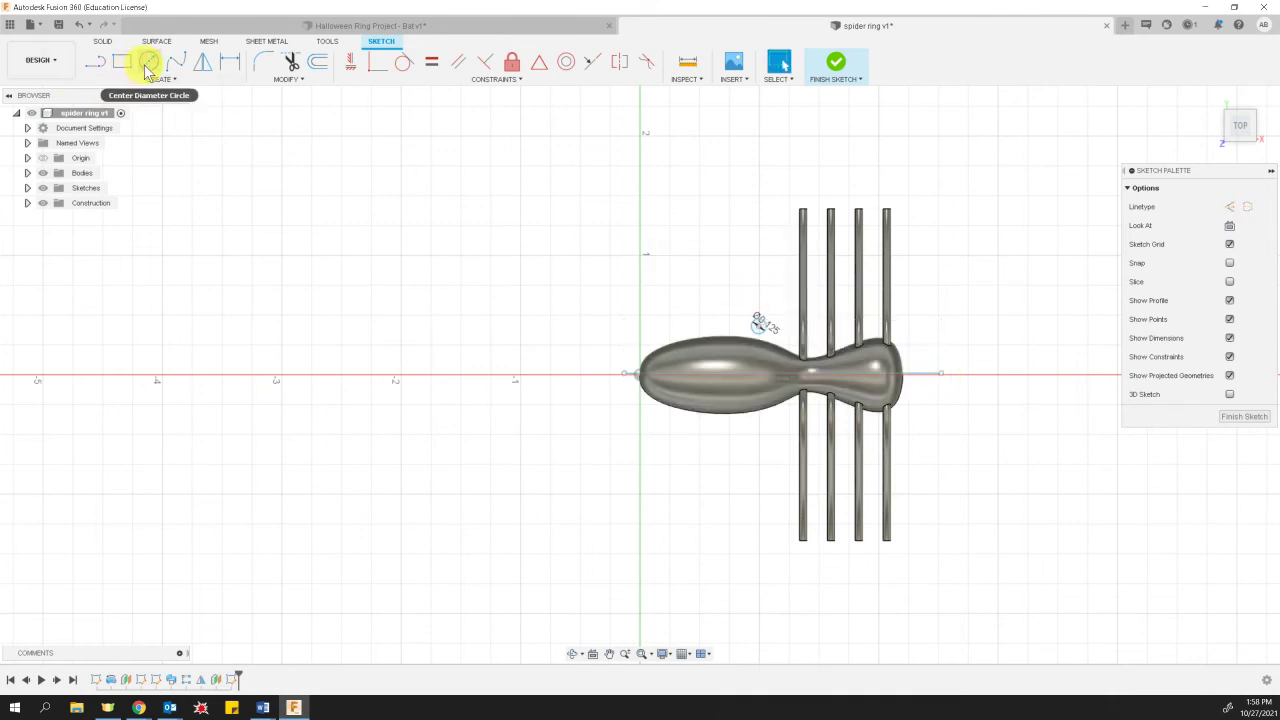
Dimension the circle's centre 0.45 in from the horizontal line and finish the sketch.
click(232, 75)
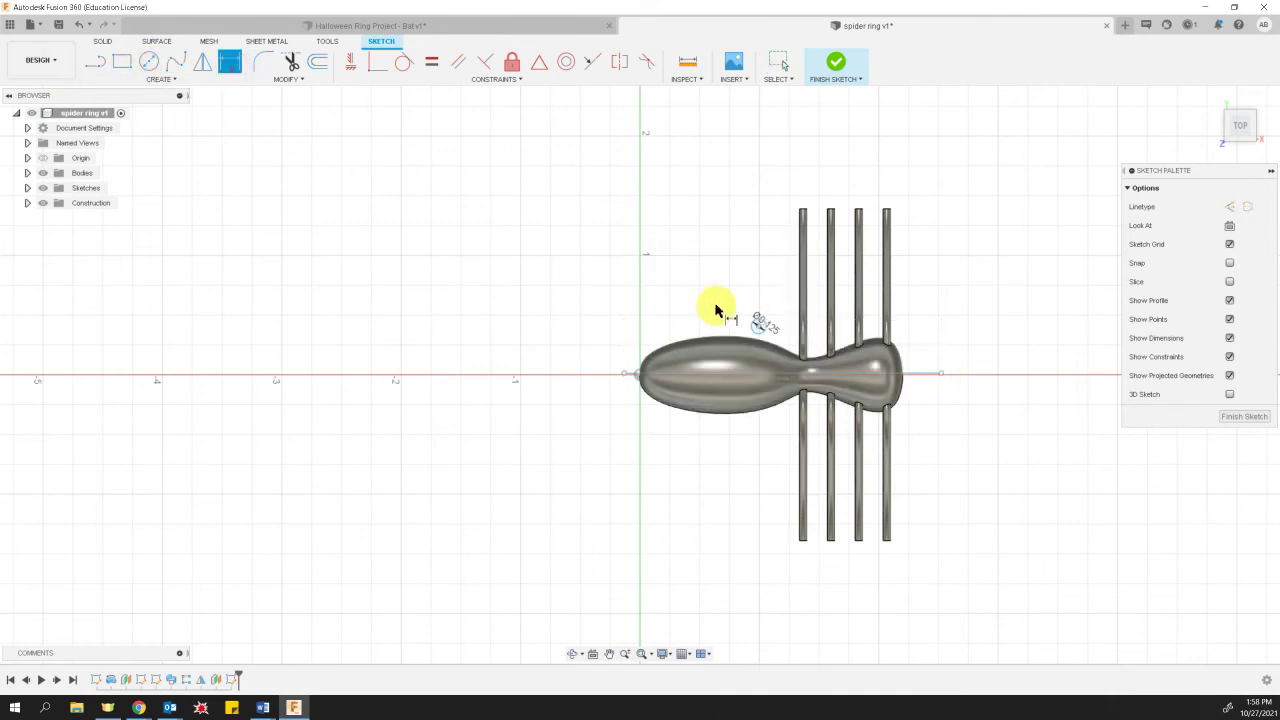
scroll(757, 328, up, 5)
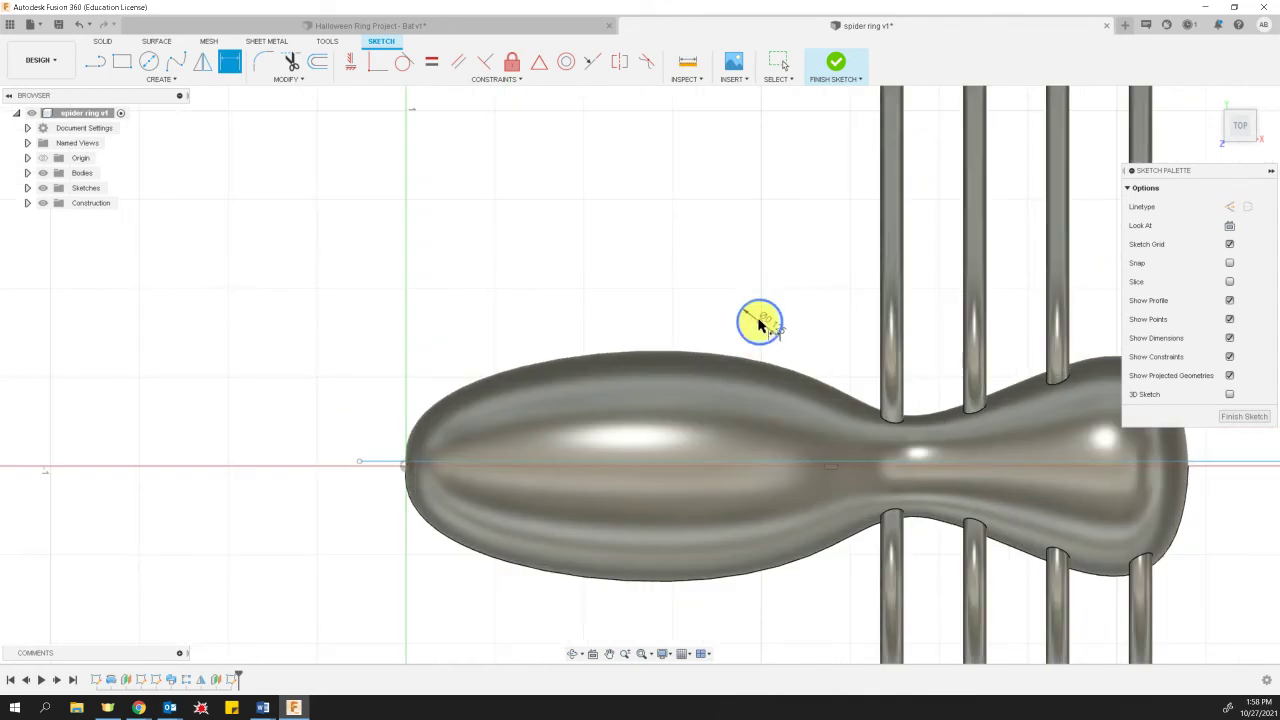
click(759, 322)
click(374, 463)
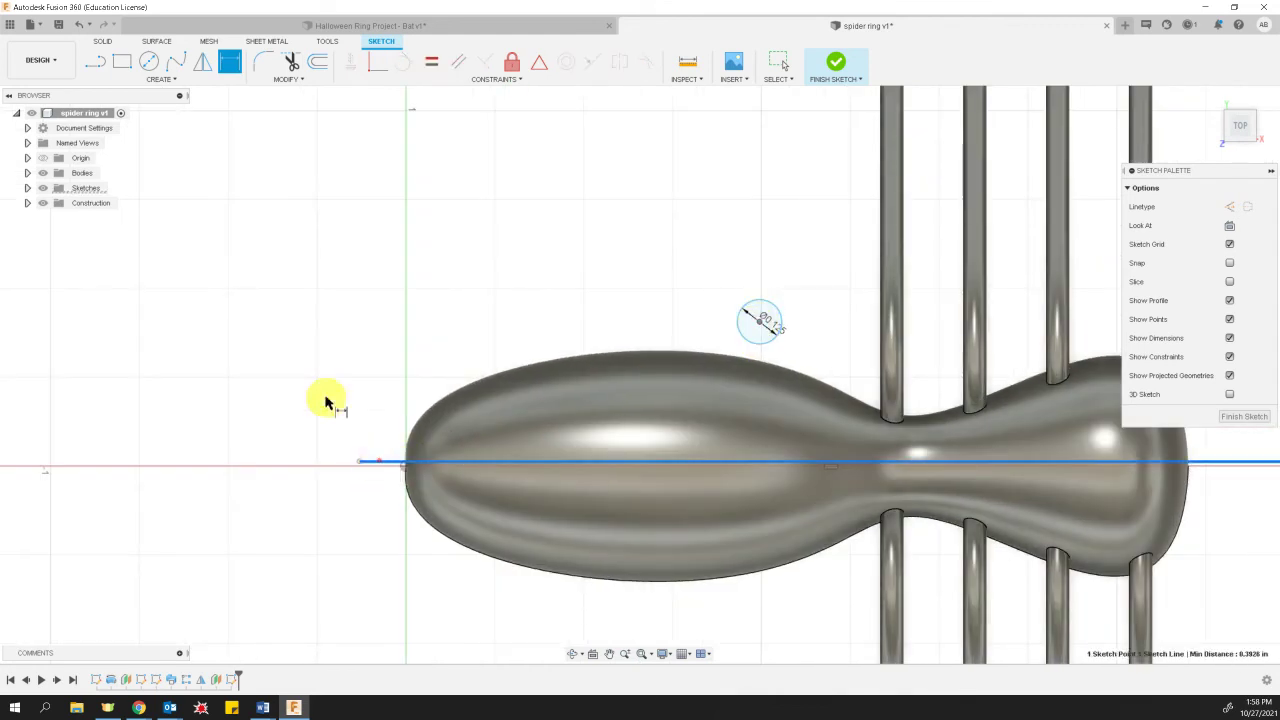
click(189, 395)
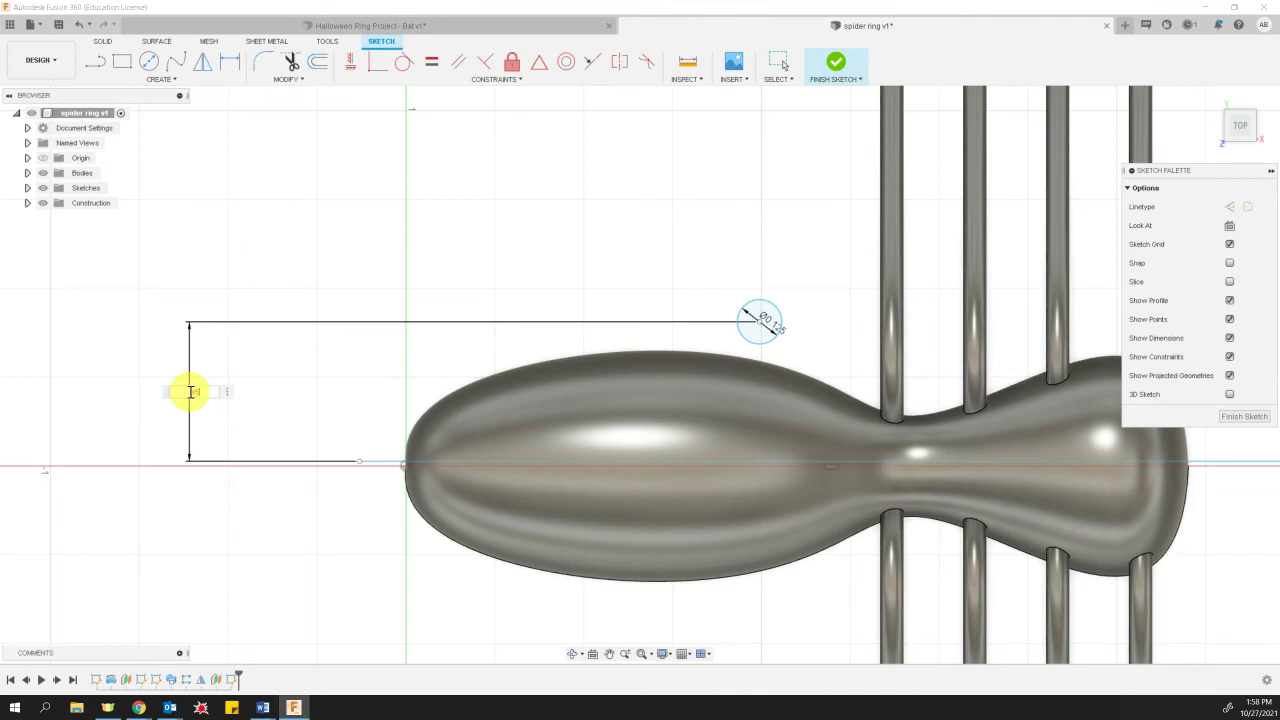
text(0.45)
key(Return)
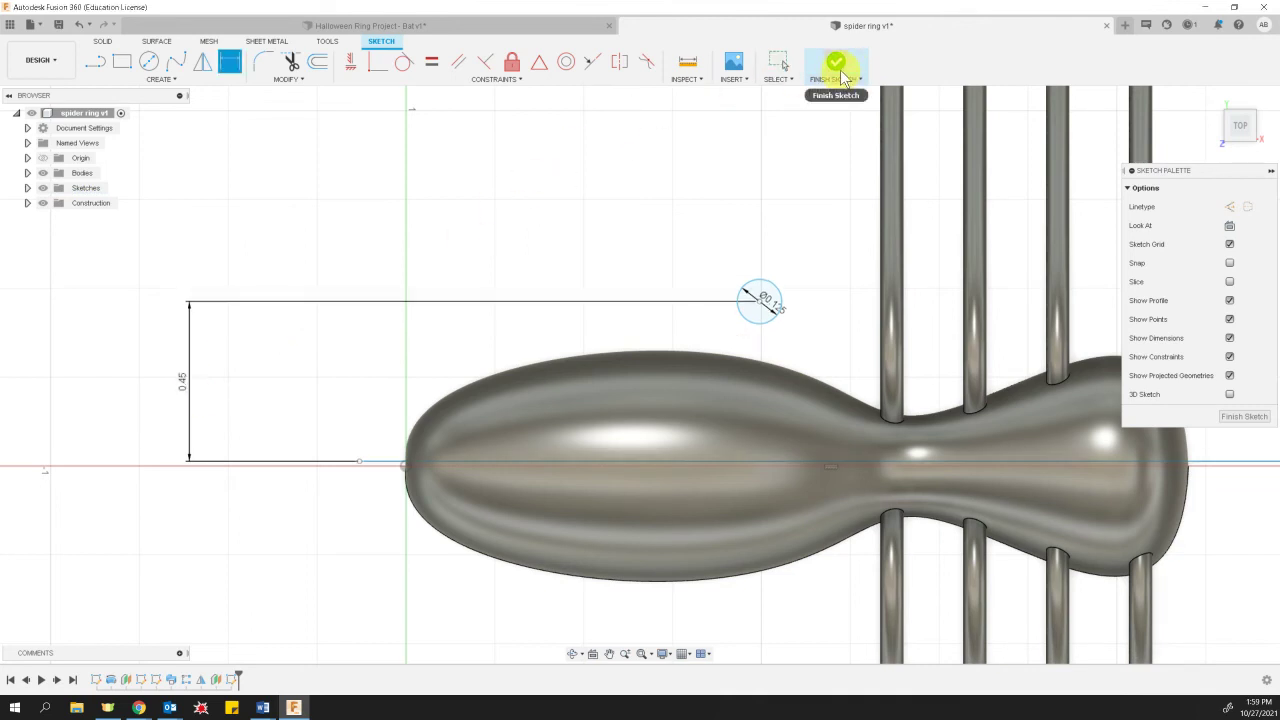
click(843, 78)
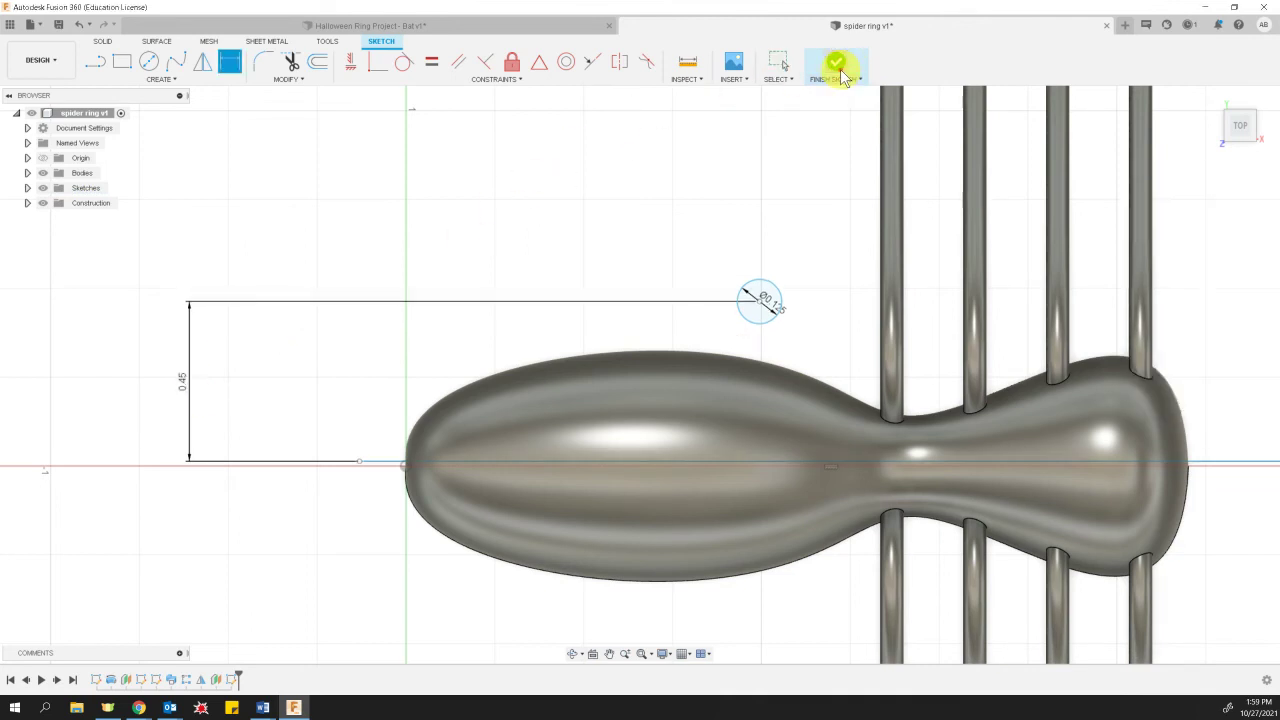
click(1212, 102)
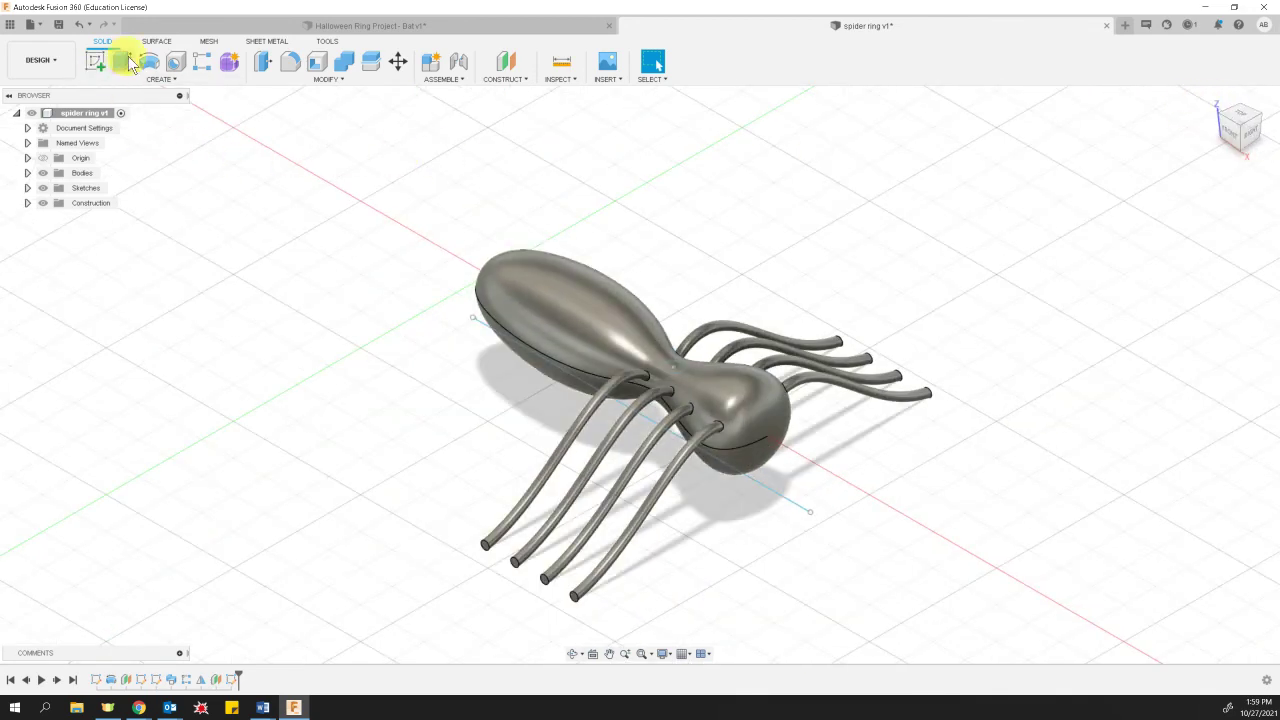
Revolve the circle 360 degrees around the horizontal sketch line, joining the ring to the spider body.
click(148, 62)
click(676, 366)
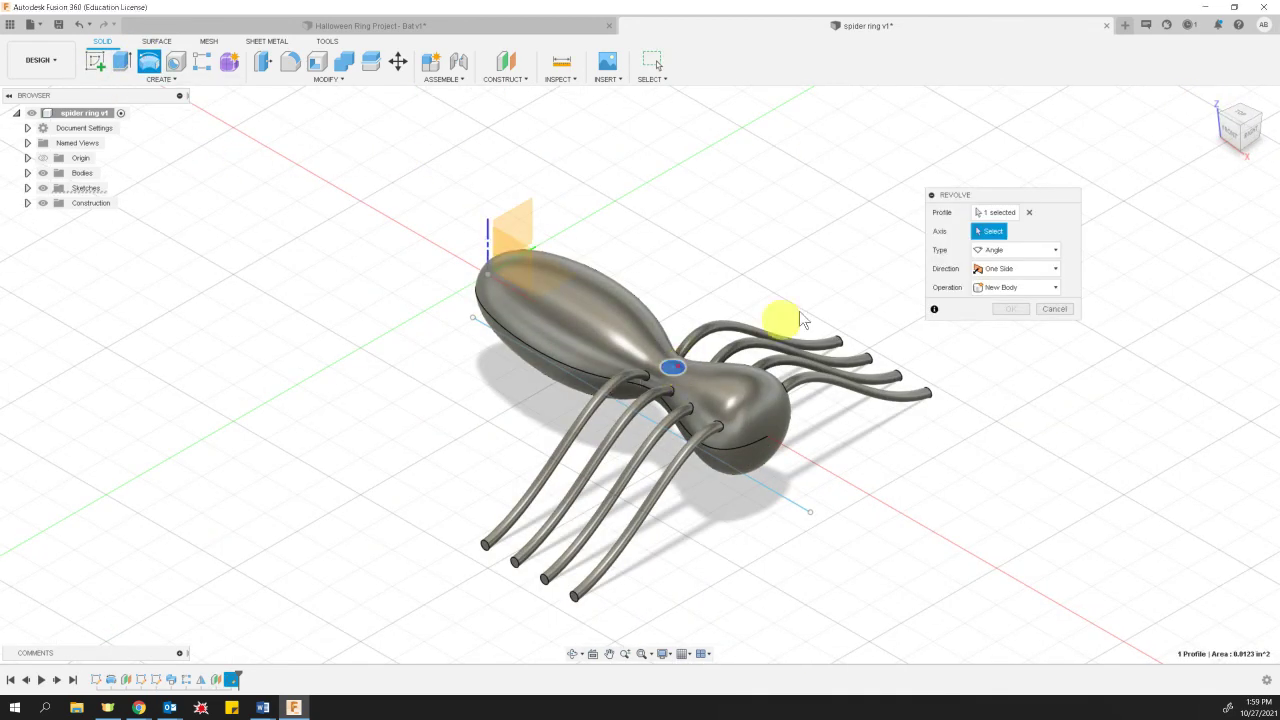
click(486, 325)
click(1008, 316)
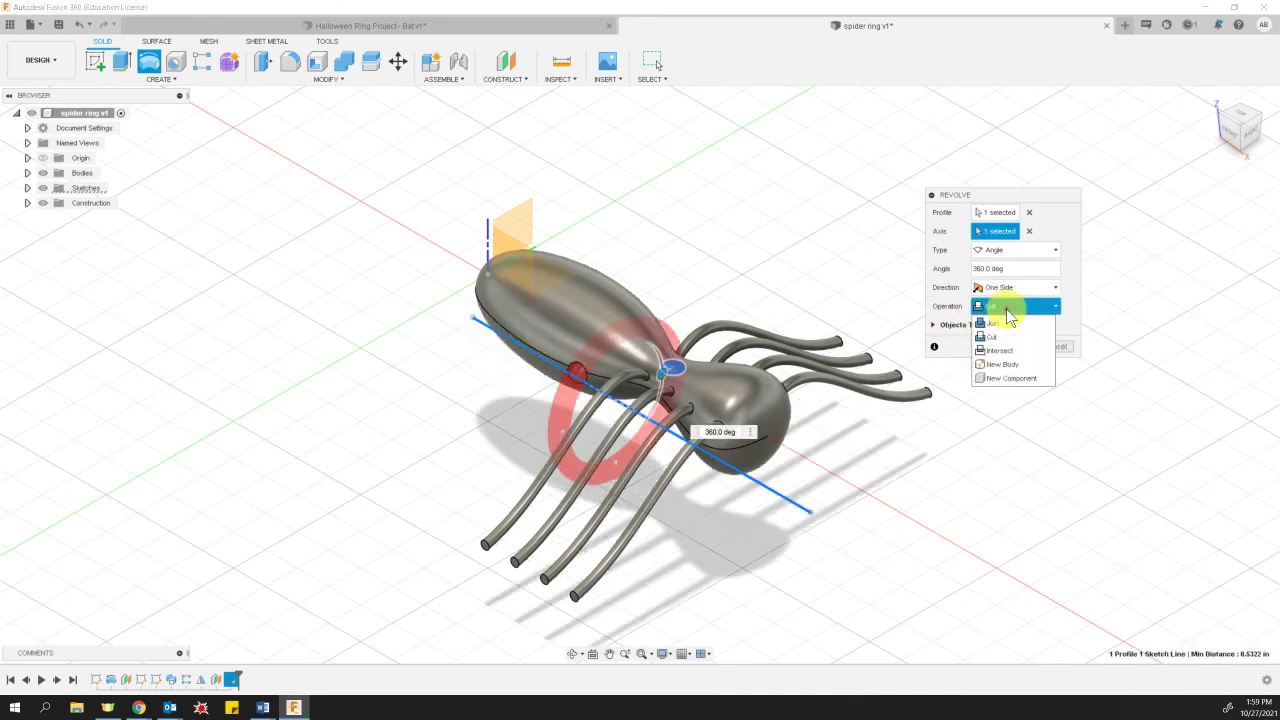
click(1008, 322)
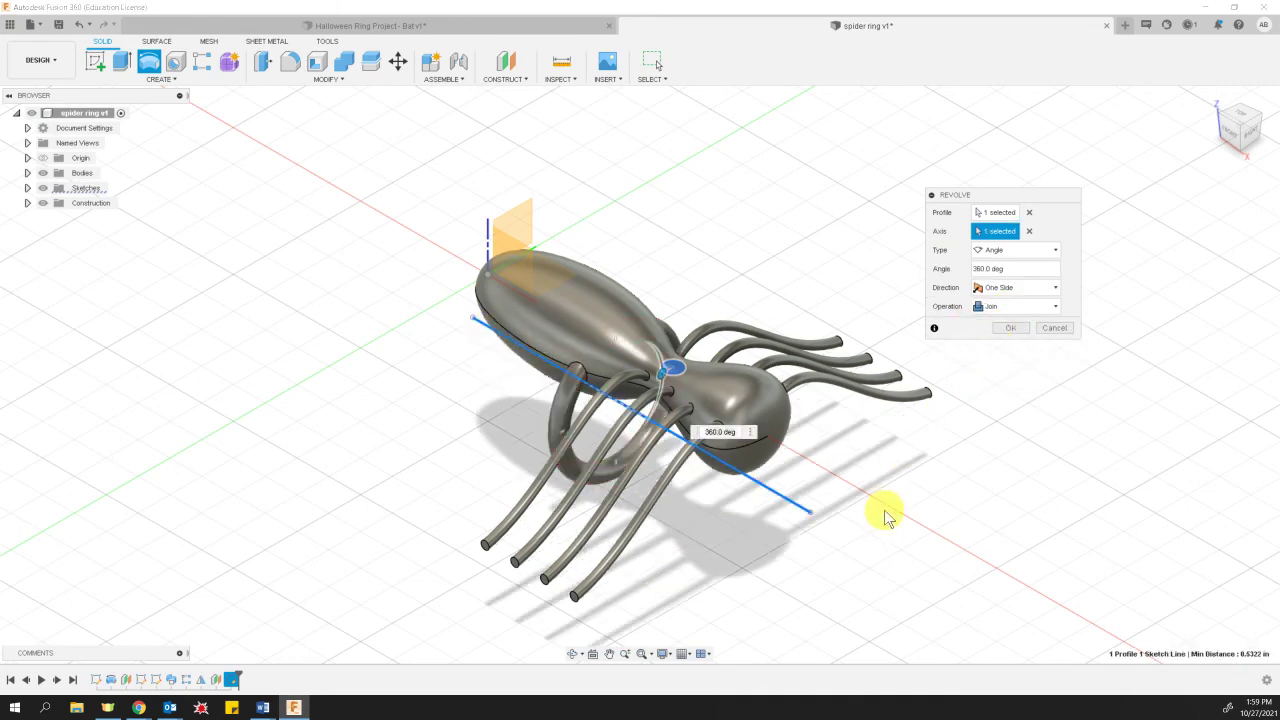
shift+middle_drag(880, 511, 895, 450)
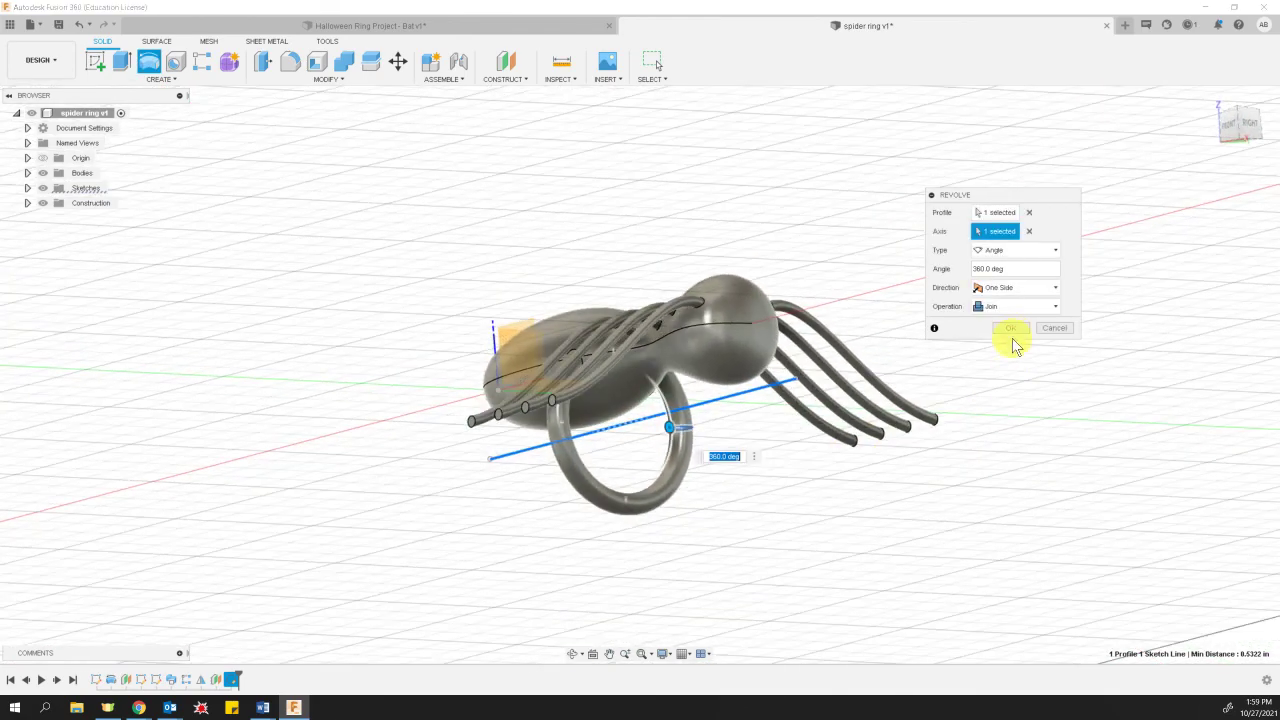
click(1012, 328)
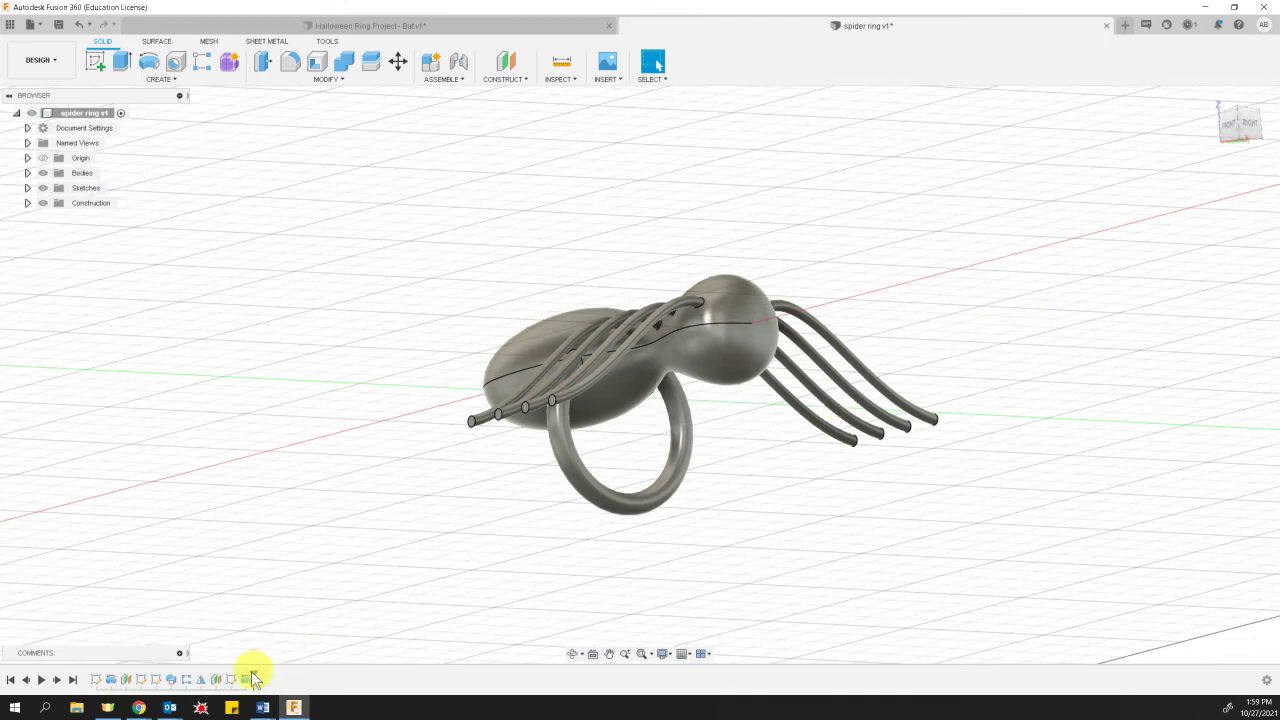
Edit the spider ring's offset plane, moving it to about -0.49 in so the ring sits lower under the body.
click(217, 679)
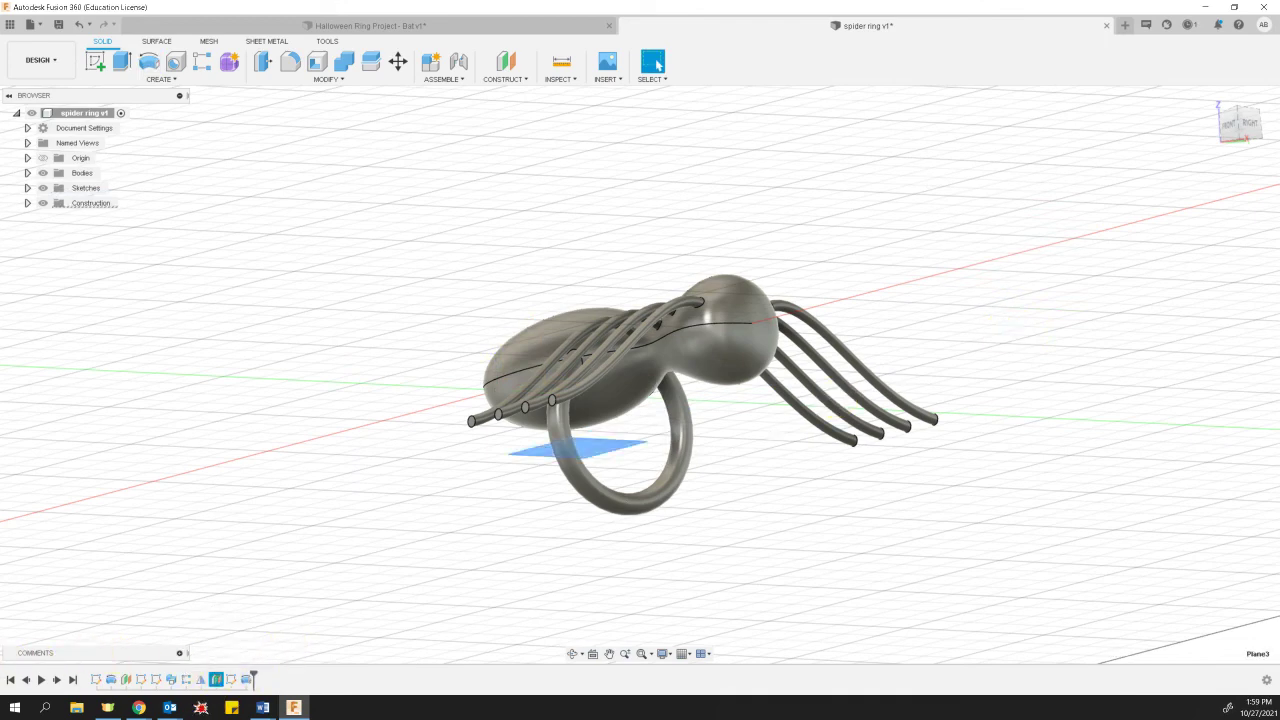
click(138, 707)
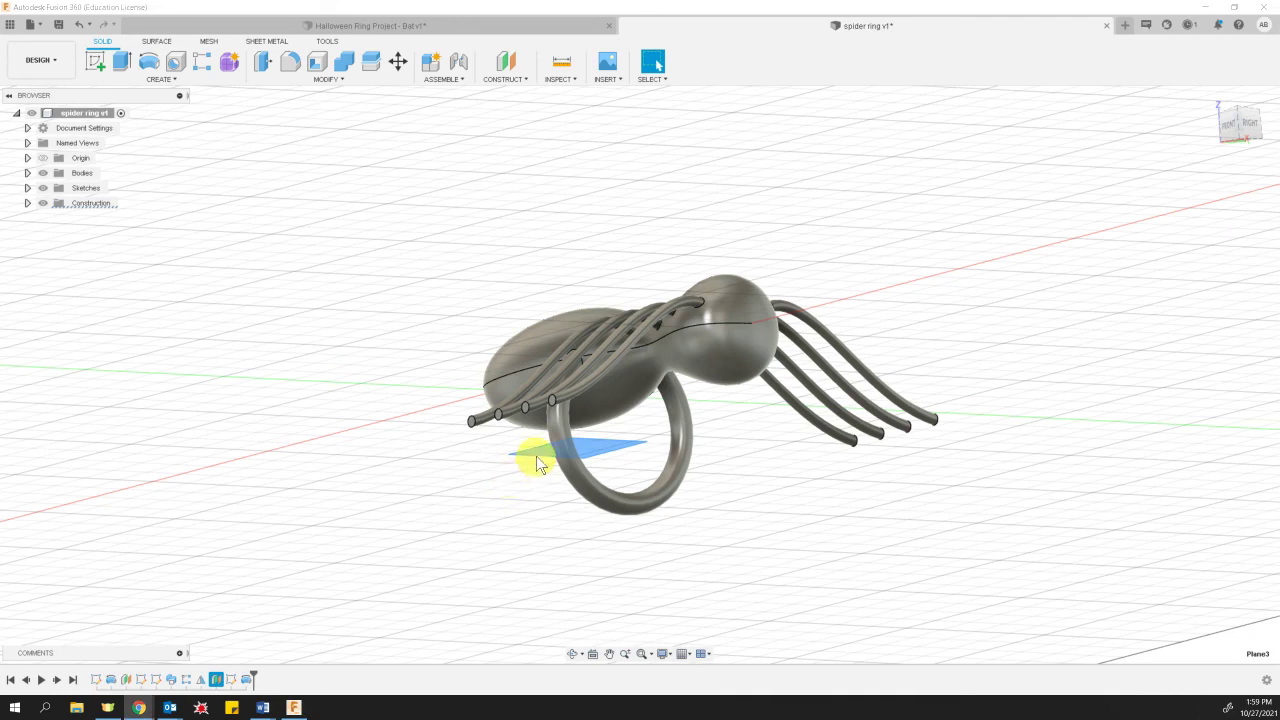
right_click(217, 679)
click(255, 565)
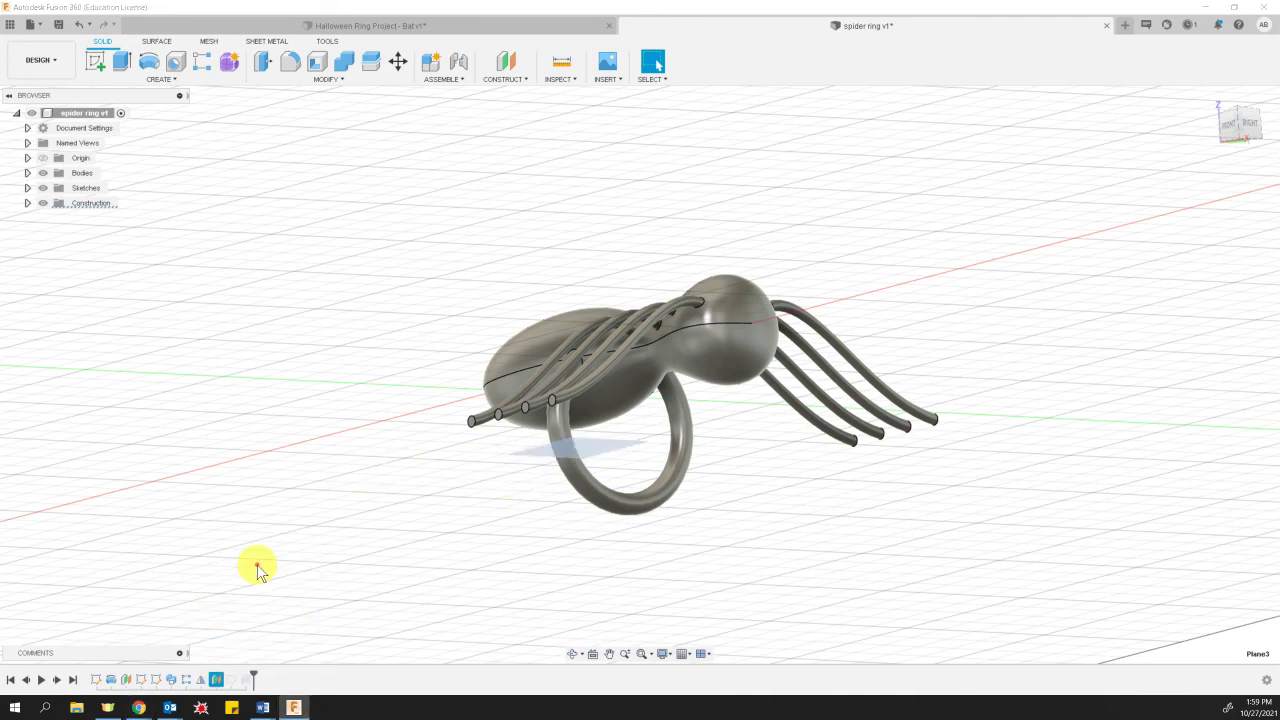
drag(504, 471, 506, 491)
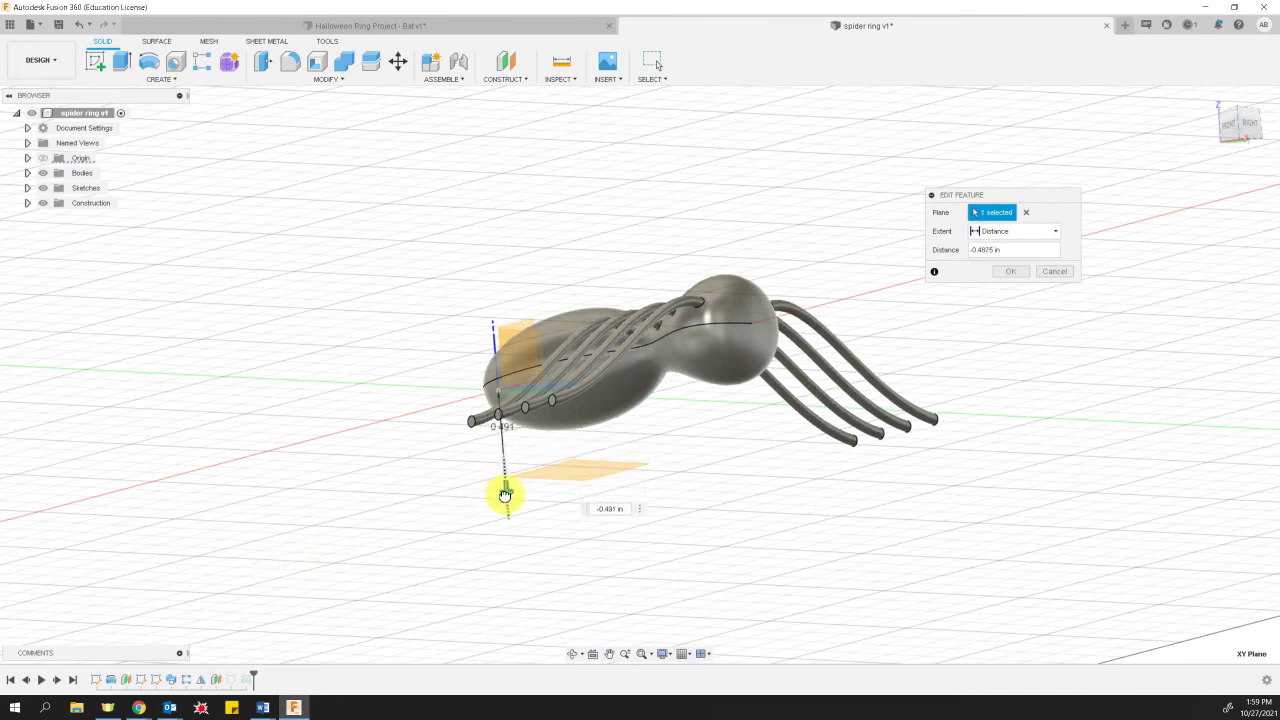
click(1012, 271)
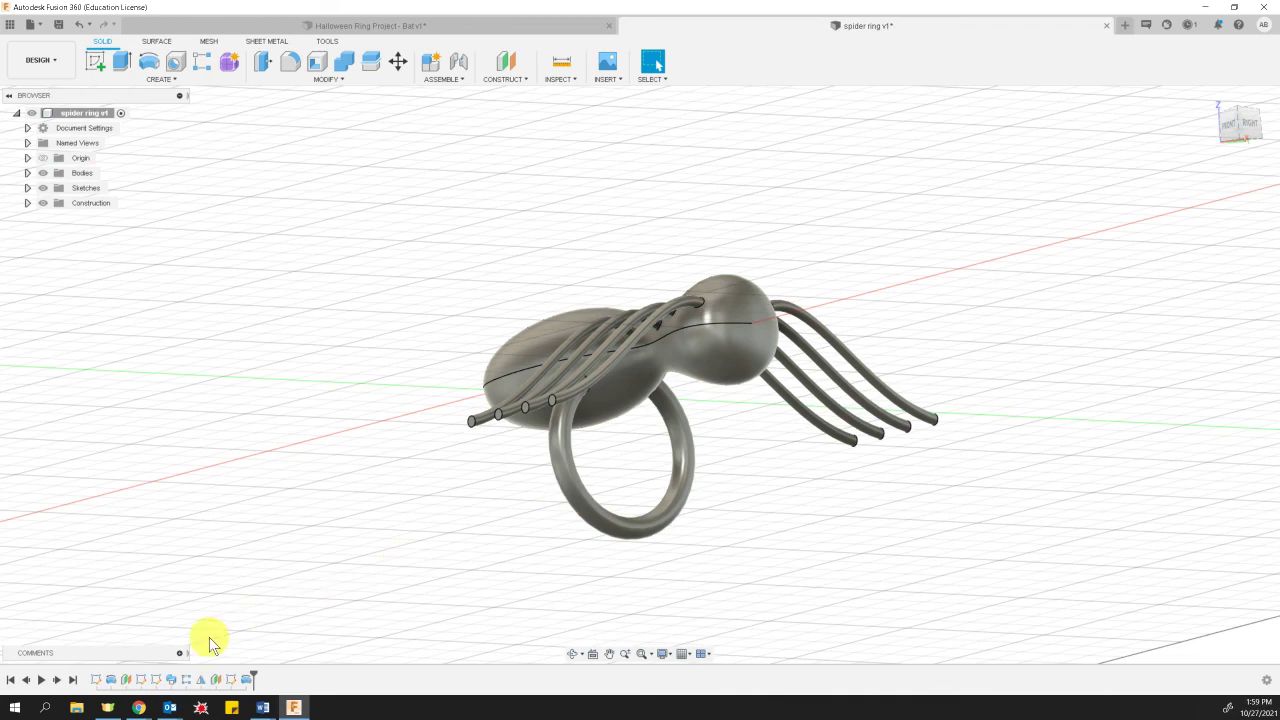
Edit the spider ring's offset plane, lowering it to a distance of about -0.64 in beneath the body.
right_click(209, 680)
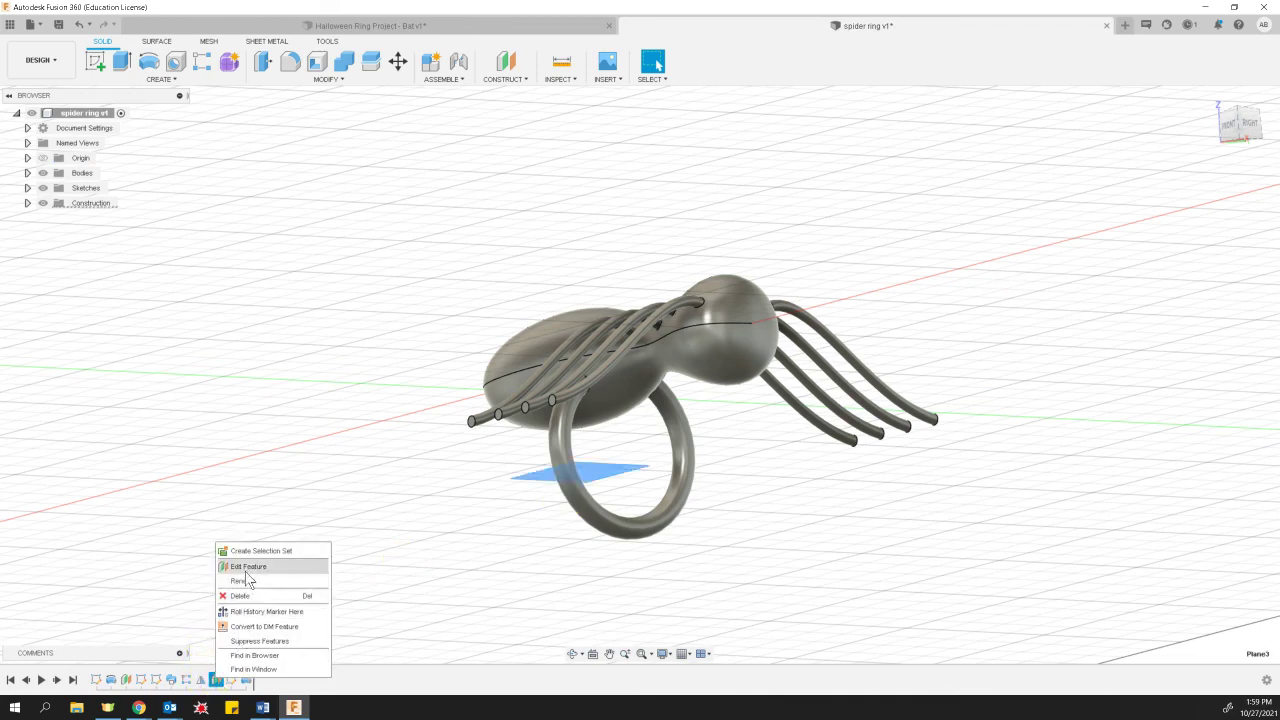
click(245, 568)
drag(506, 500, 508, 517)
click(1007, 272)
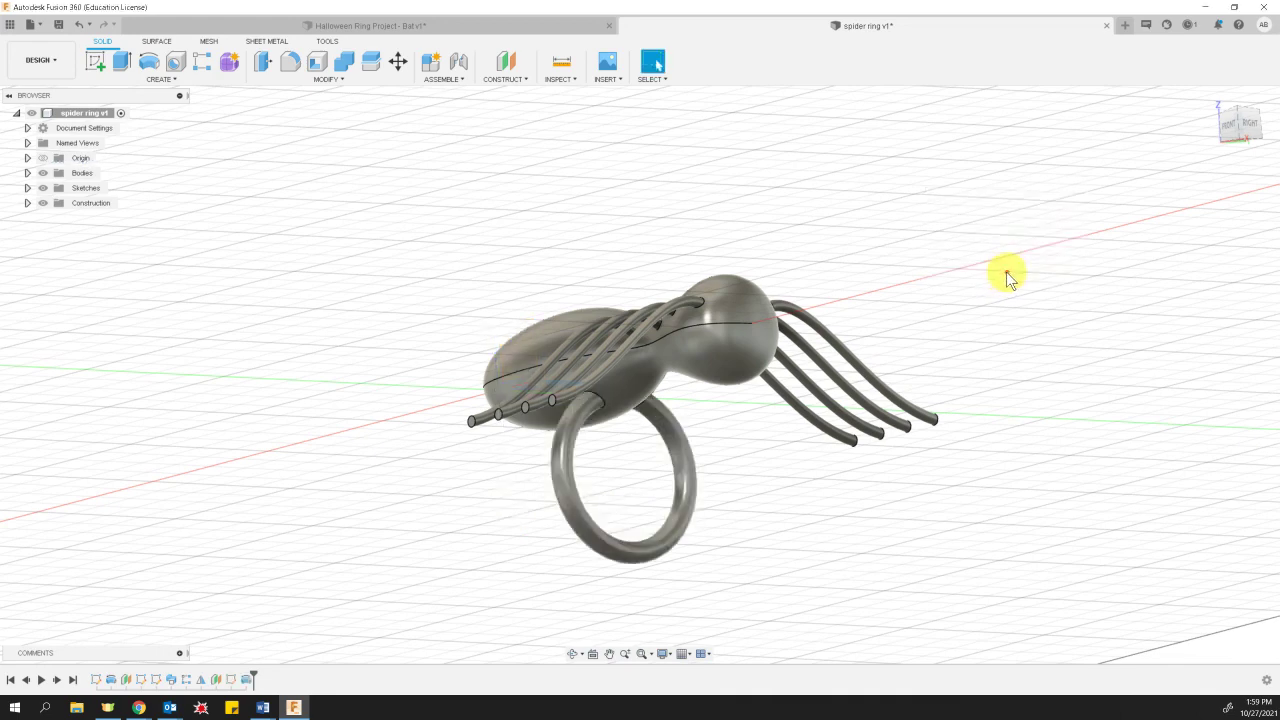
Move the spider ring's offset plane further down to about -0.755 in, so the ring hangs from the body's underside.
right_click(216, 680)
click(248, 566)
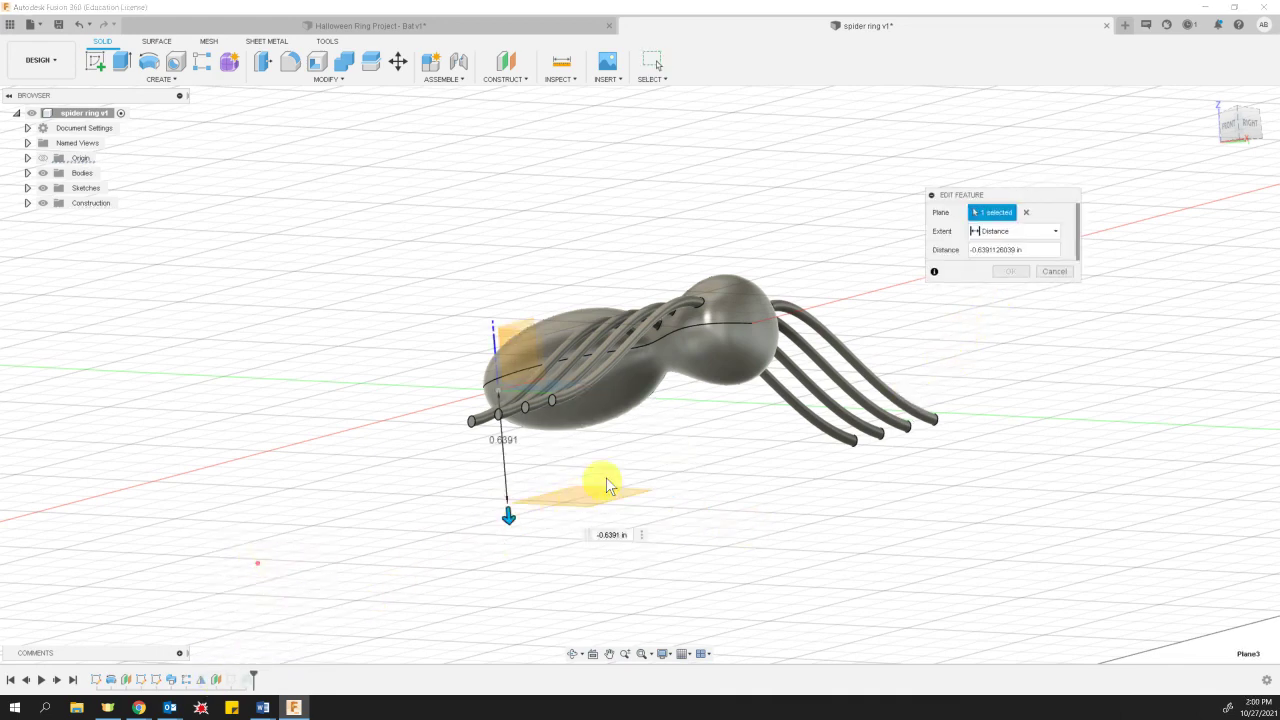
drag(507, 518, 507, 537)
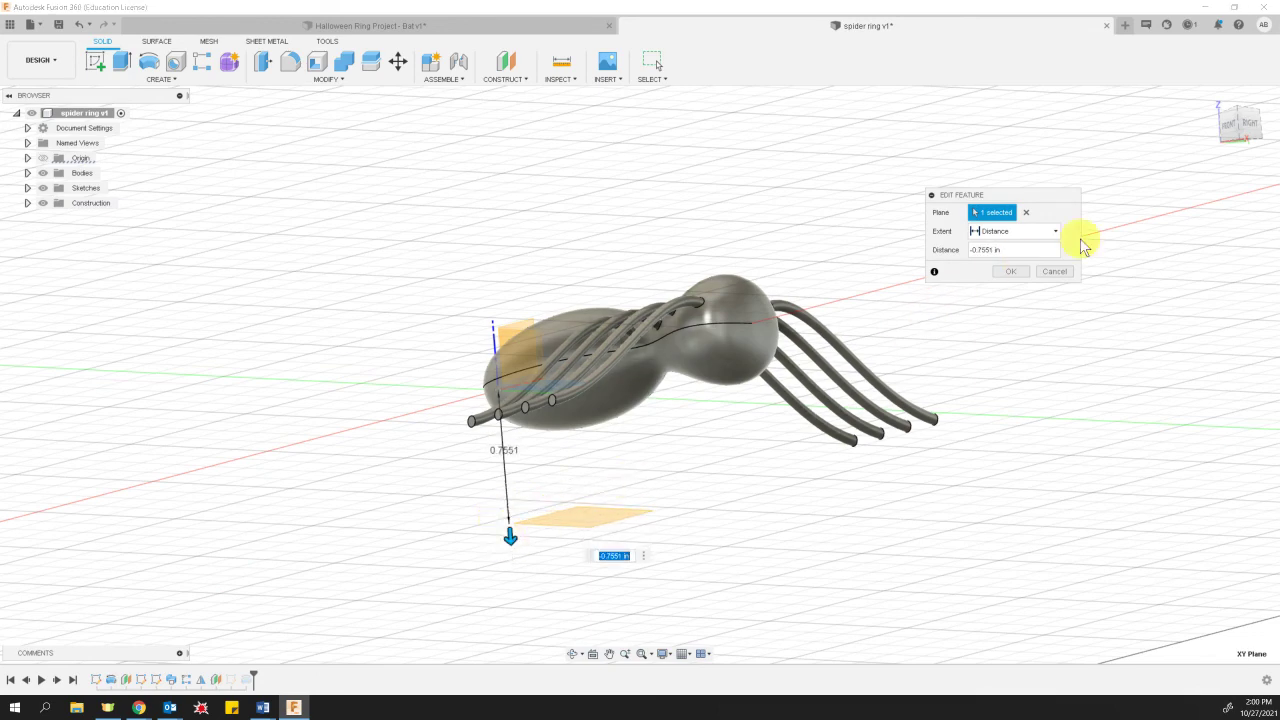
click(1010, 271)
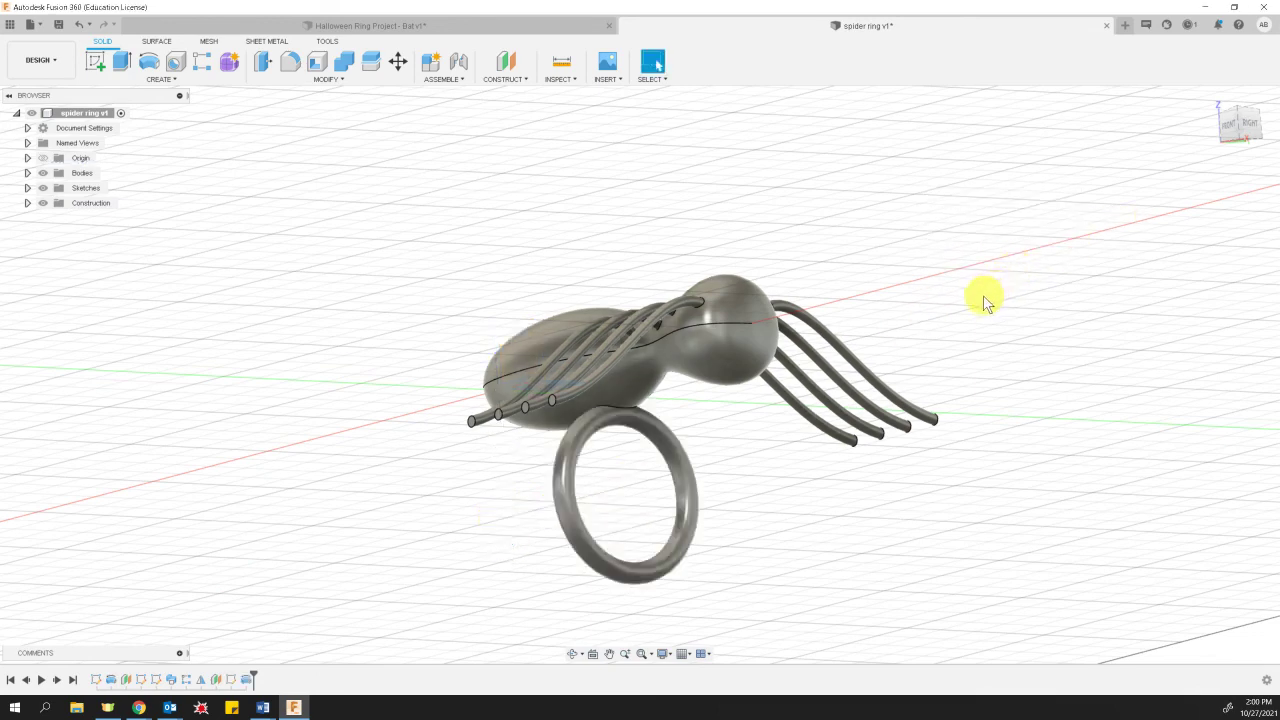
mouse_move(735, 490)
shift+middle_down()
mouse_move(709, 514)
mouse_move(743, 503)
shift+middle_up()
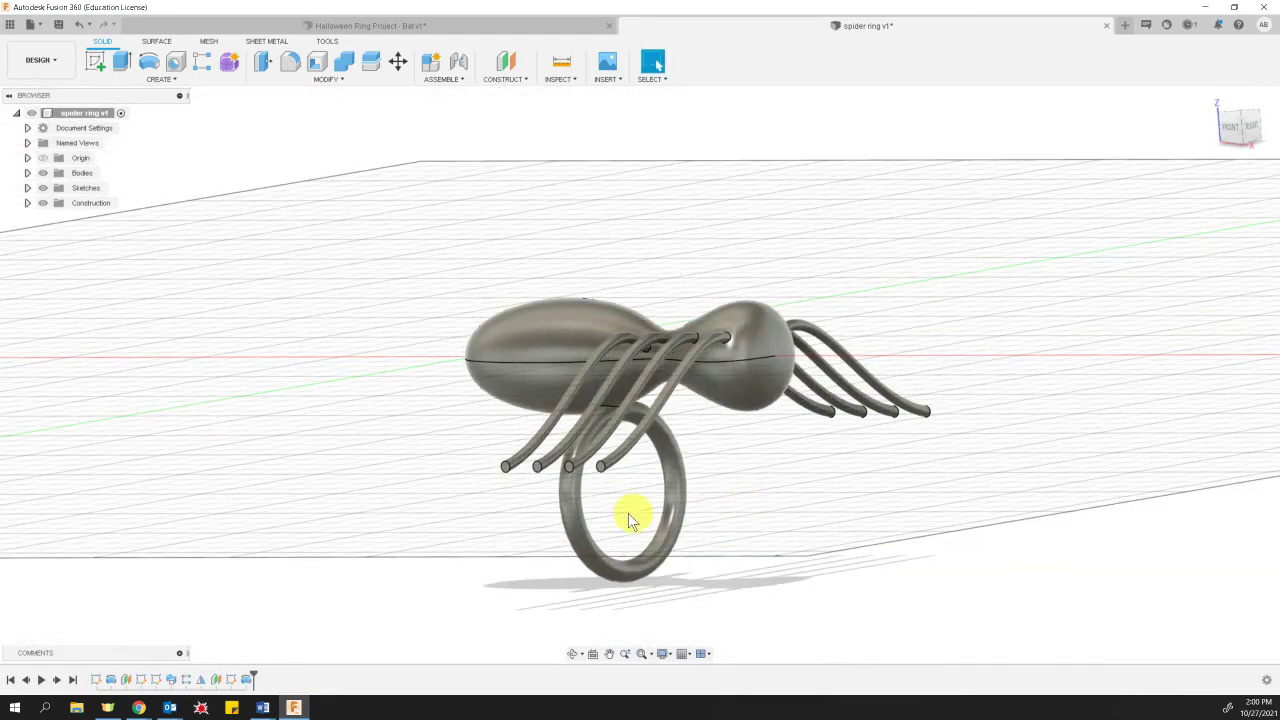